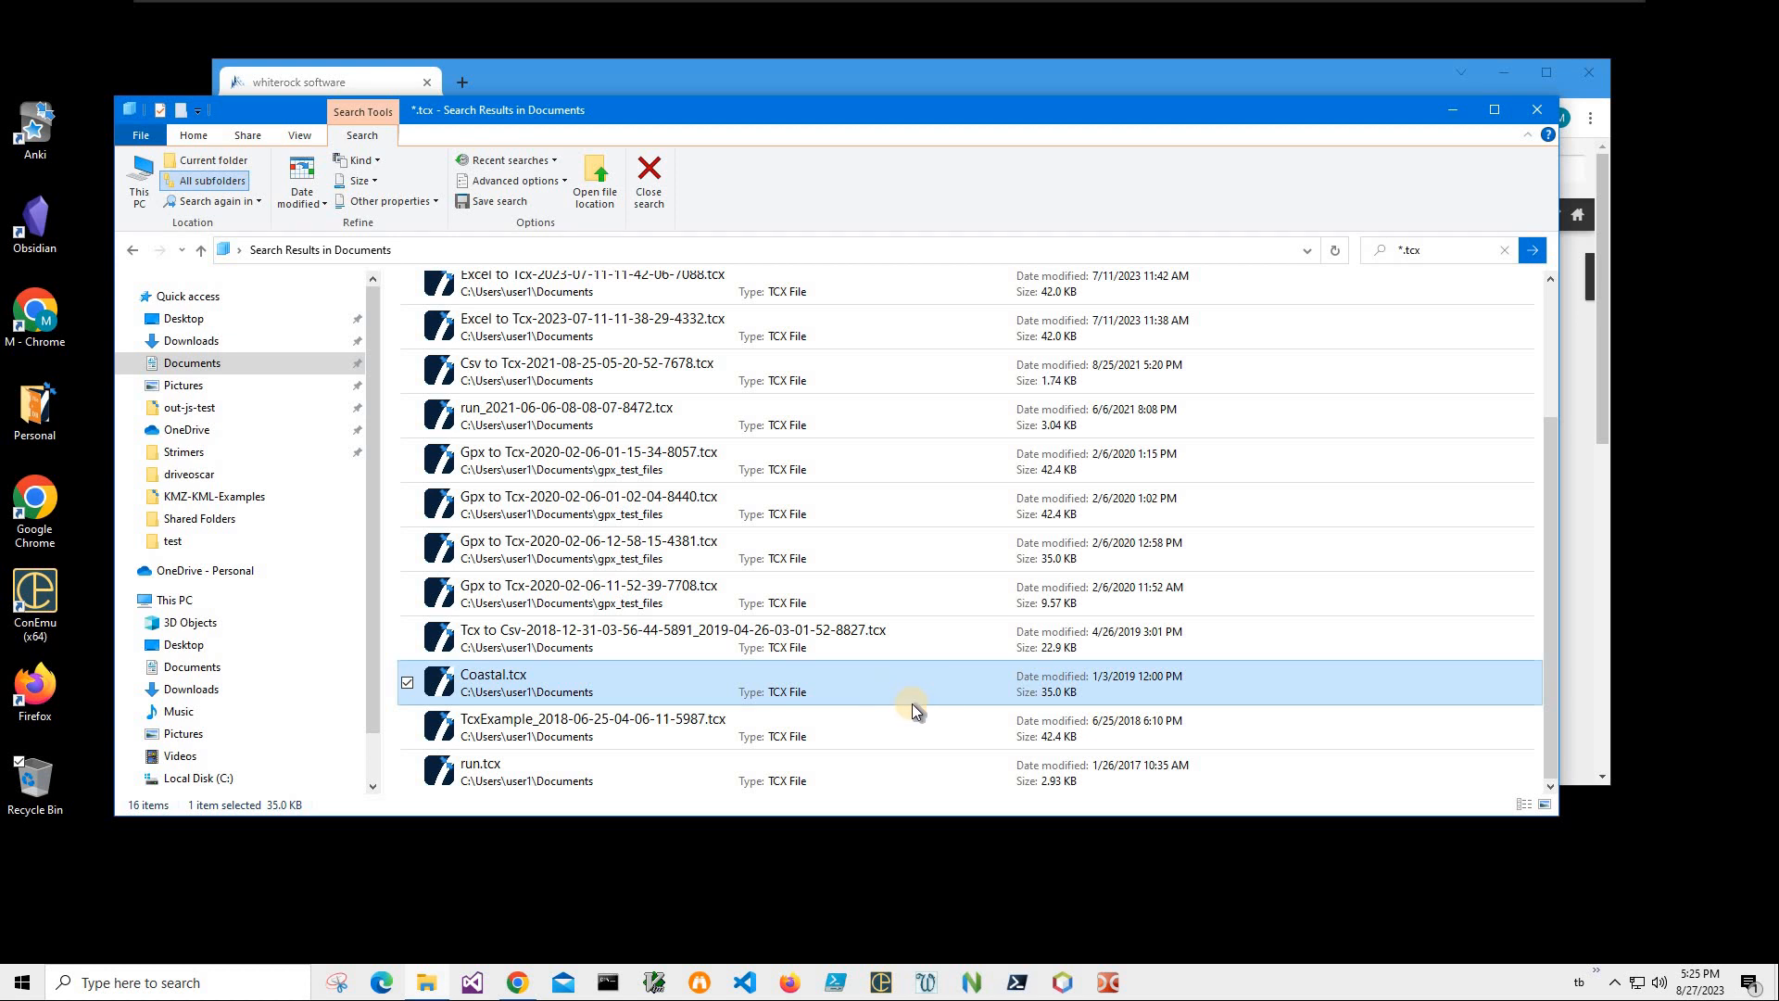
Open Coastal.tcx in Tcx Viewer, examine its latitude, longitude and altitude records, and close the viewer.
double_click(914, 699)
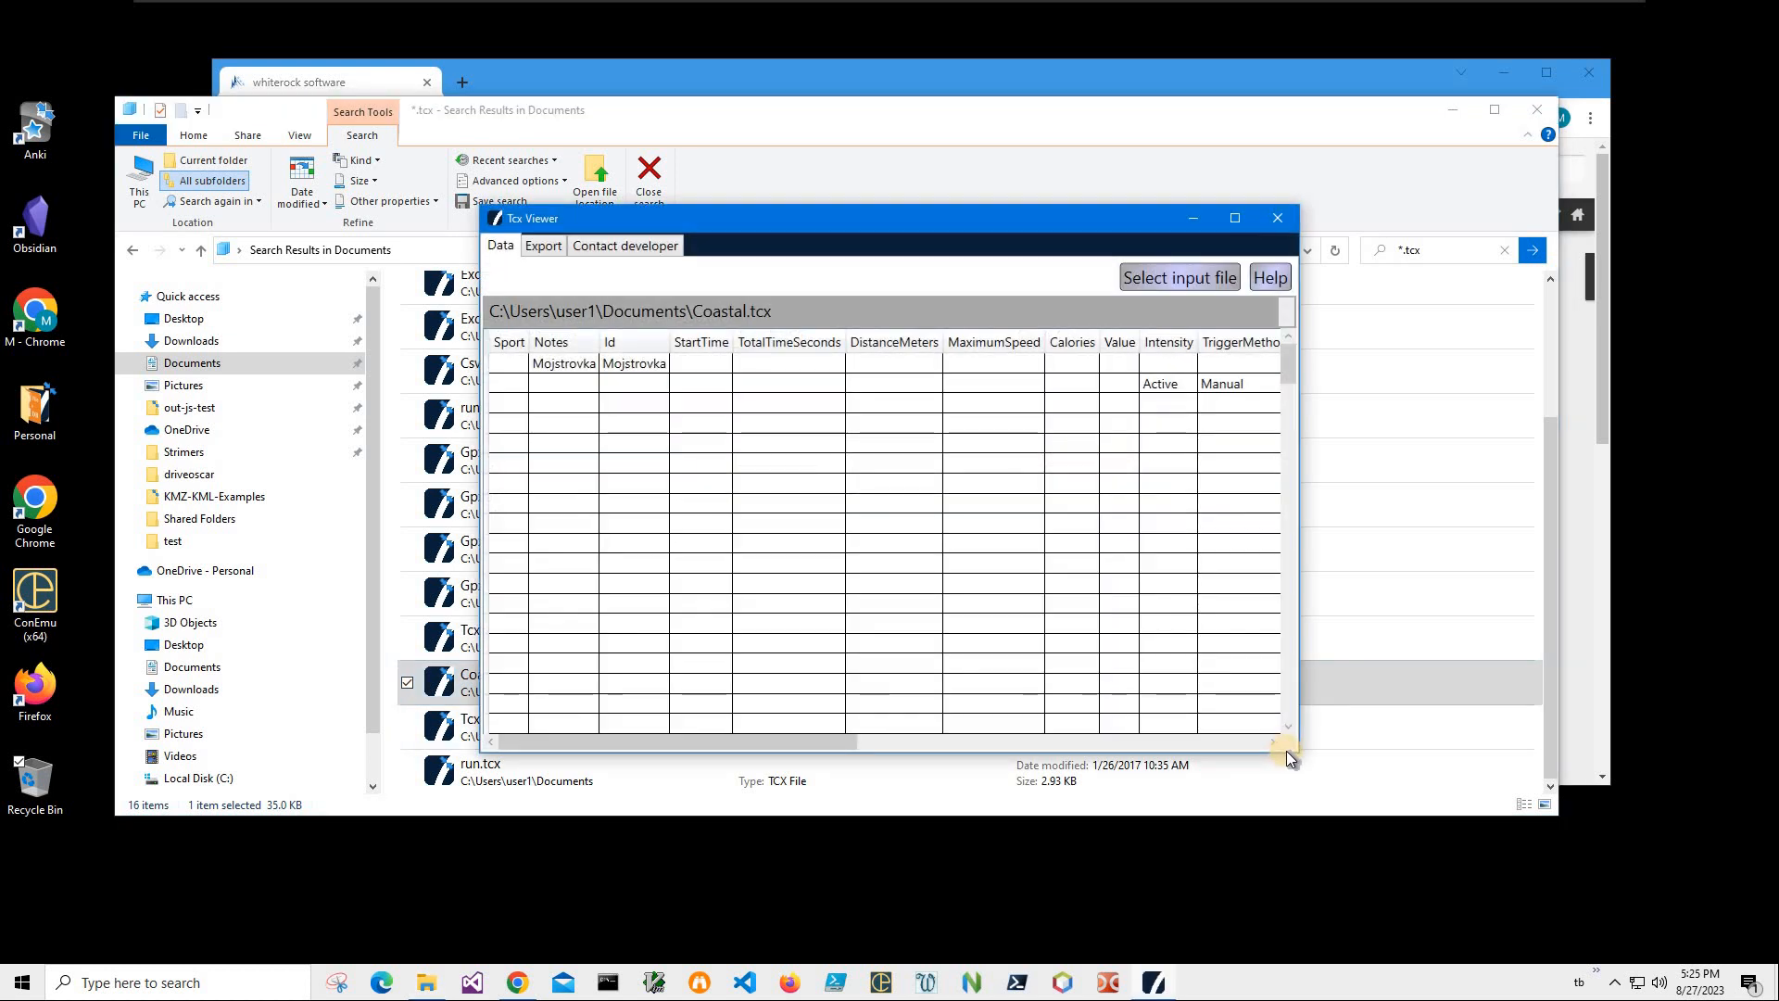
drag(1294, 752, 1623, 891)
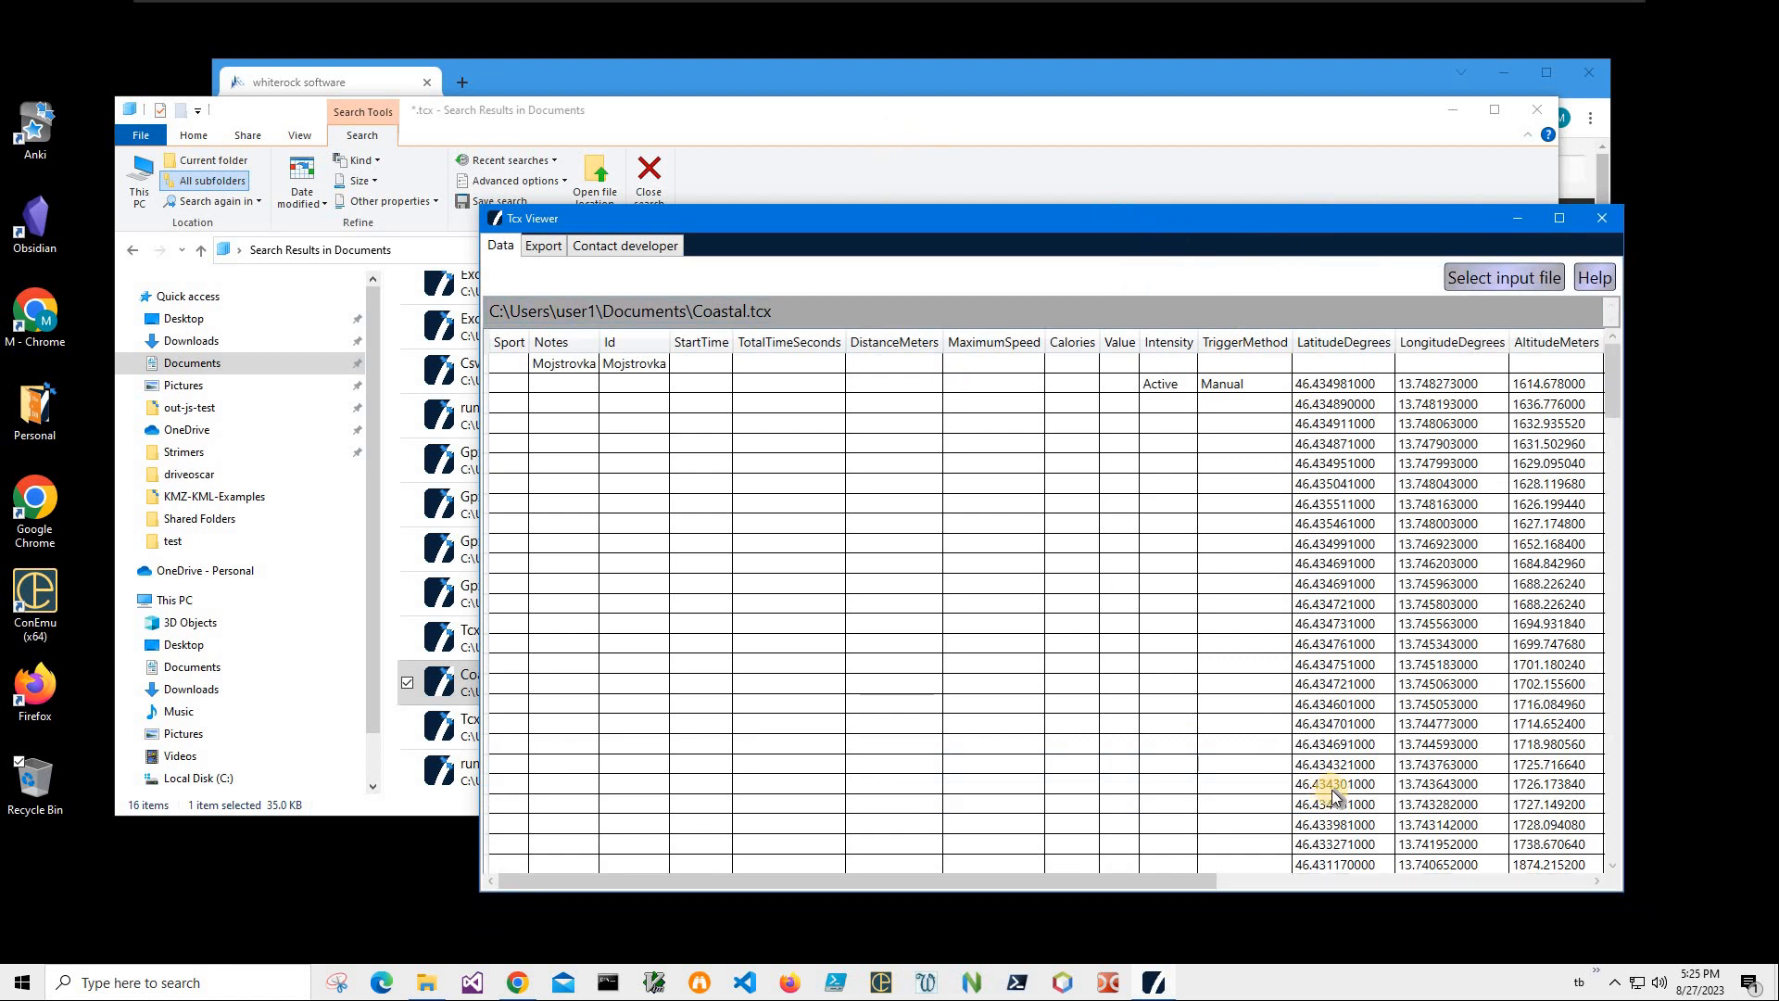
drag(1166, 227, 891, 142)
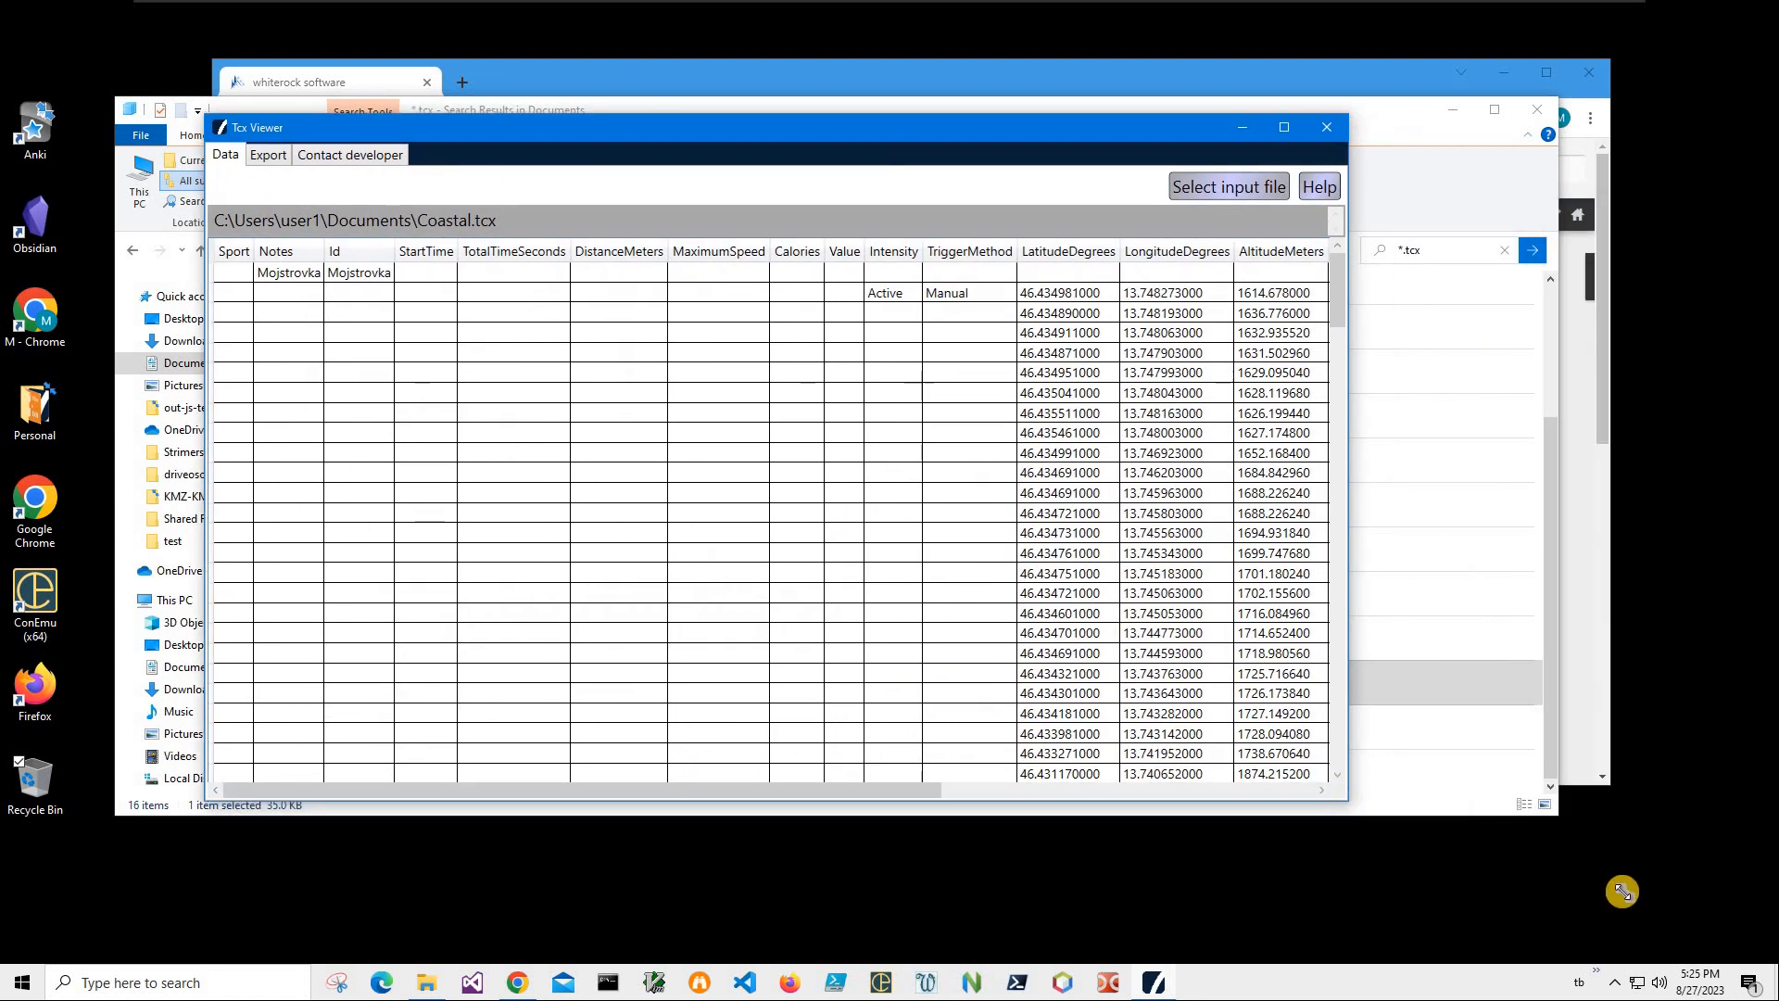
drag(1329, 881, 1569, 875)
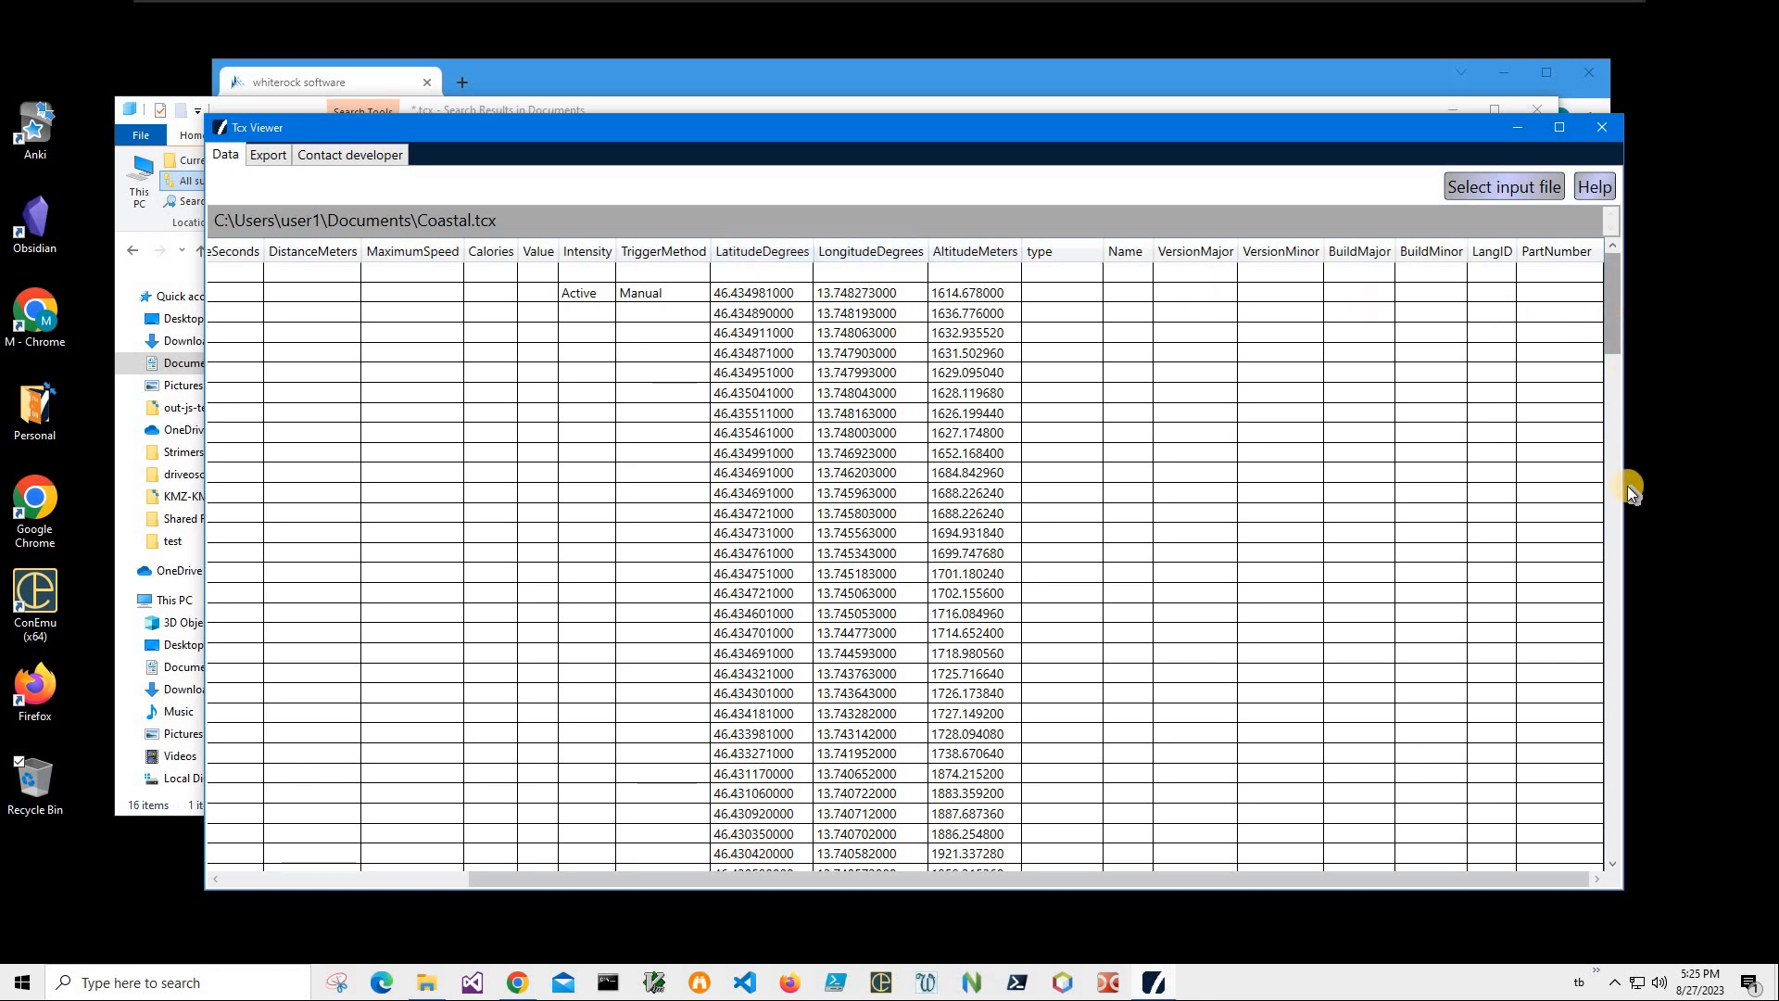
click(1617, 810)
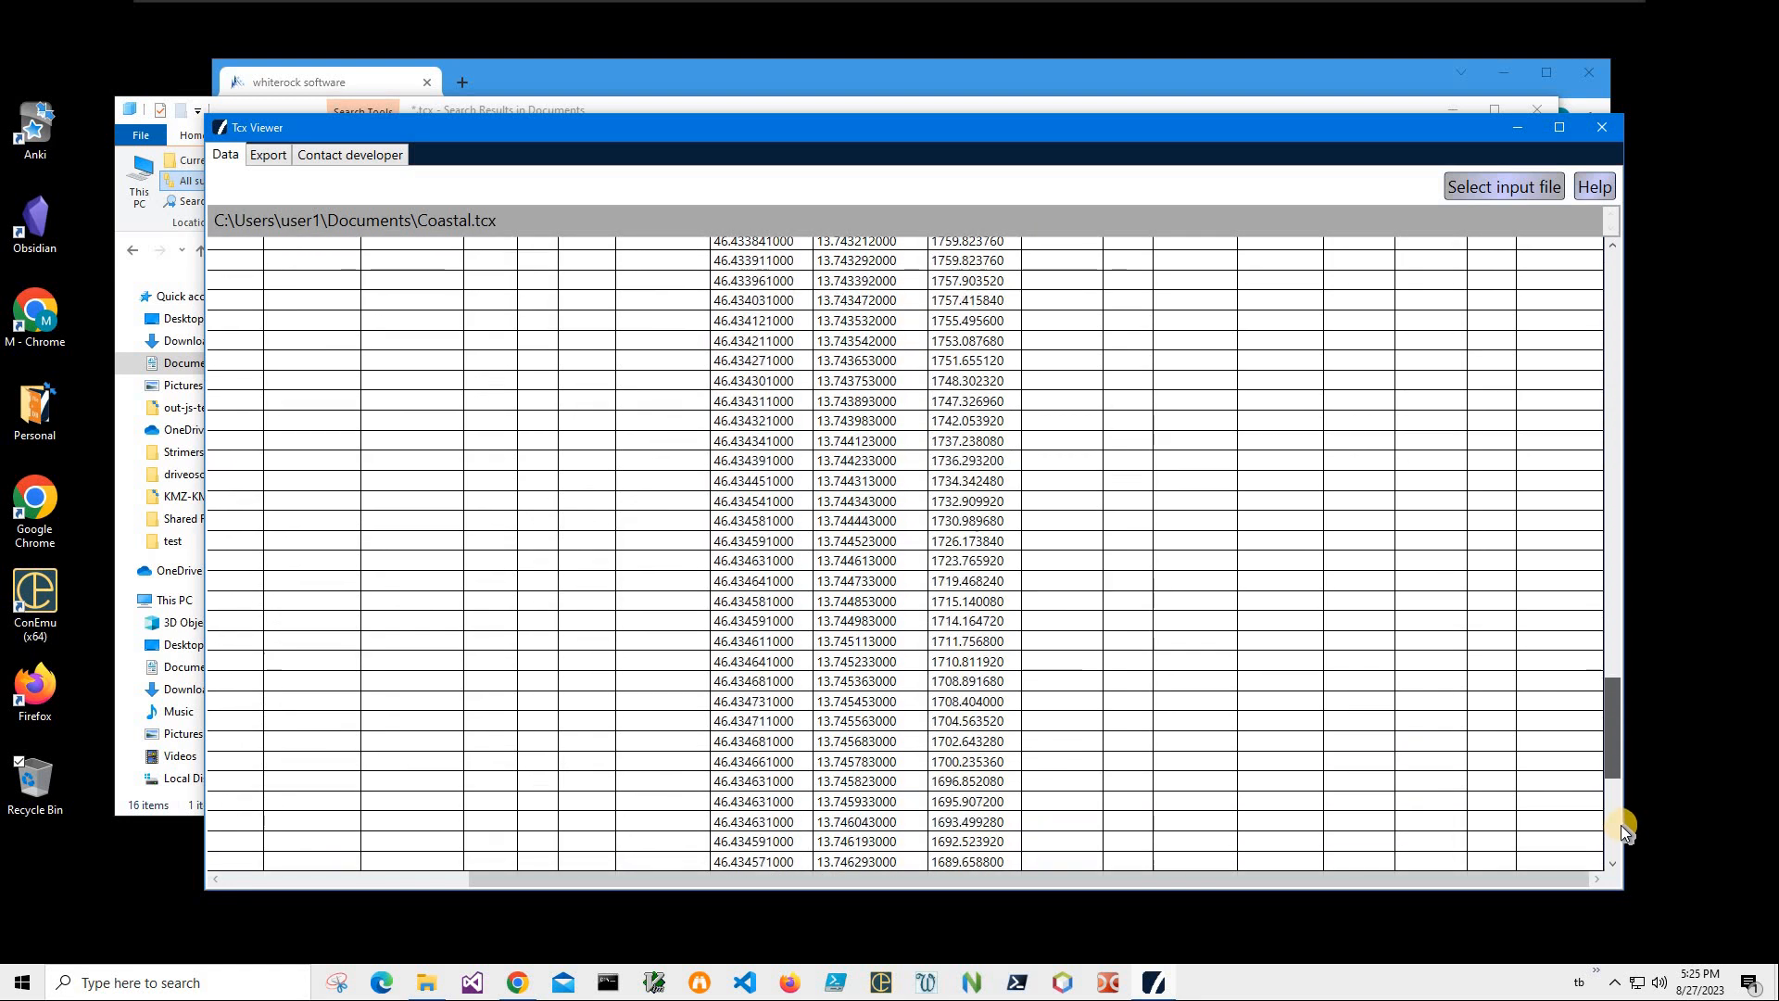
drag(1620, 825, 1531, 272)
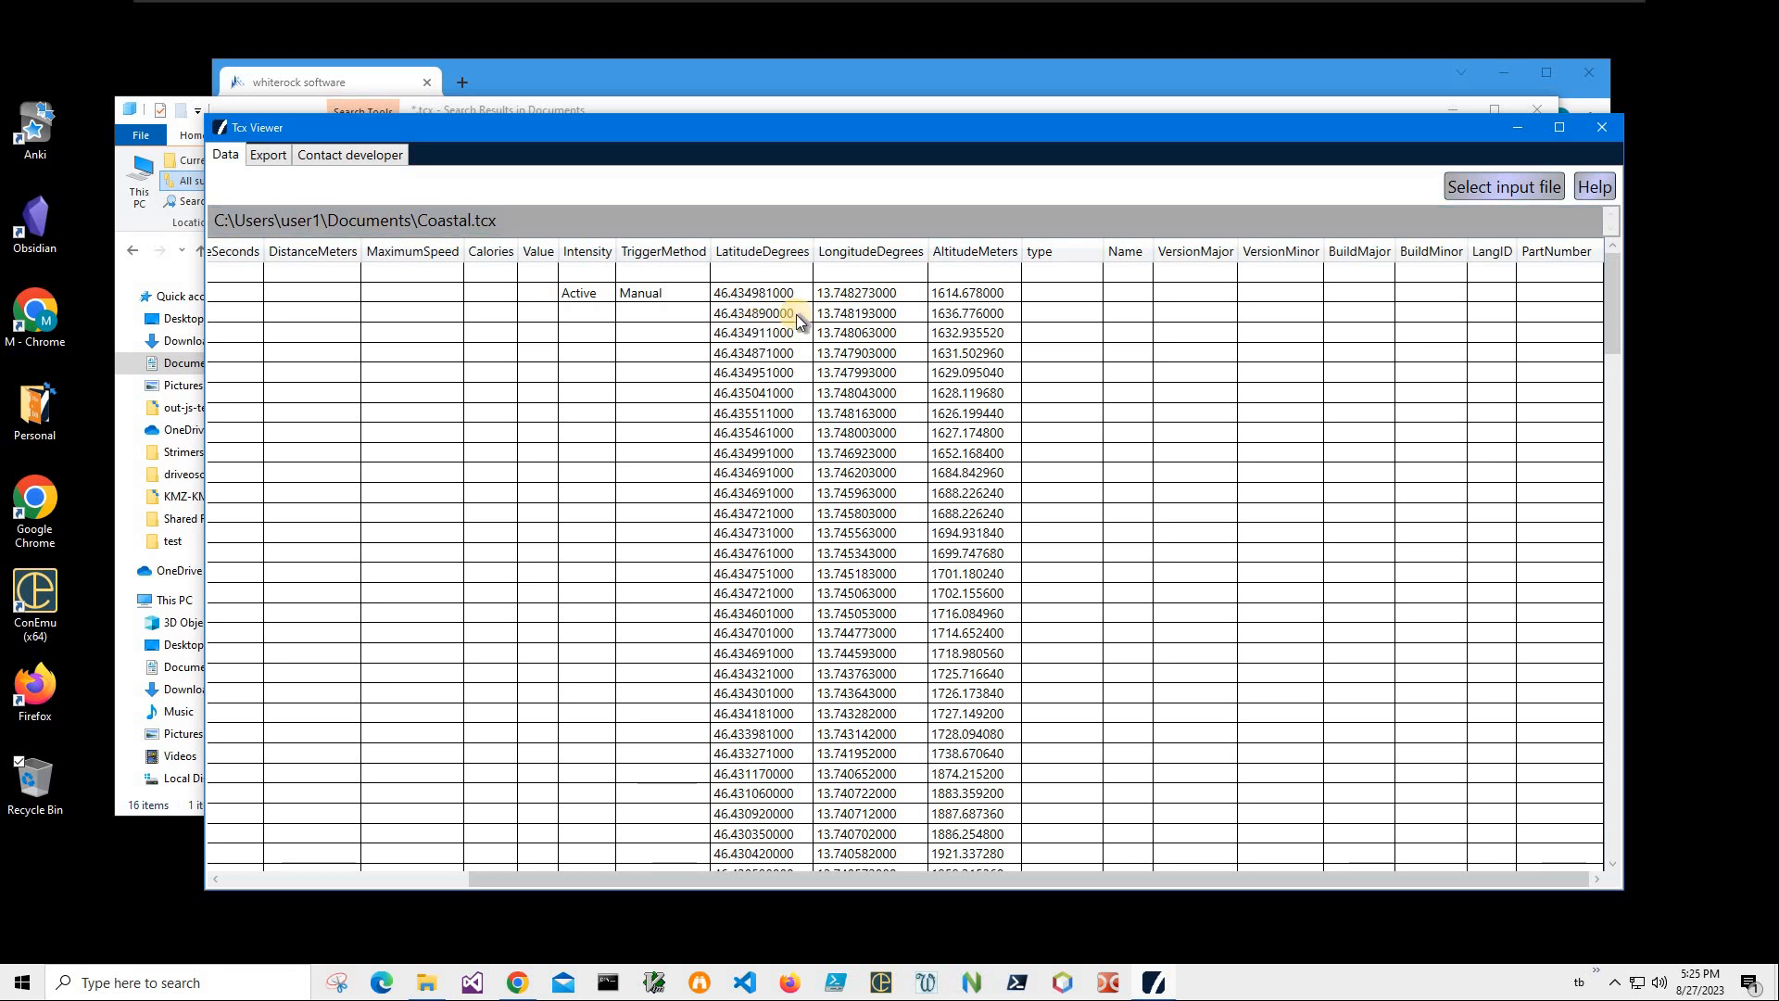
click(1606, 134)
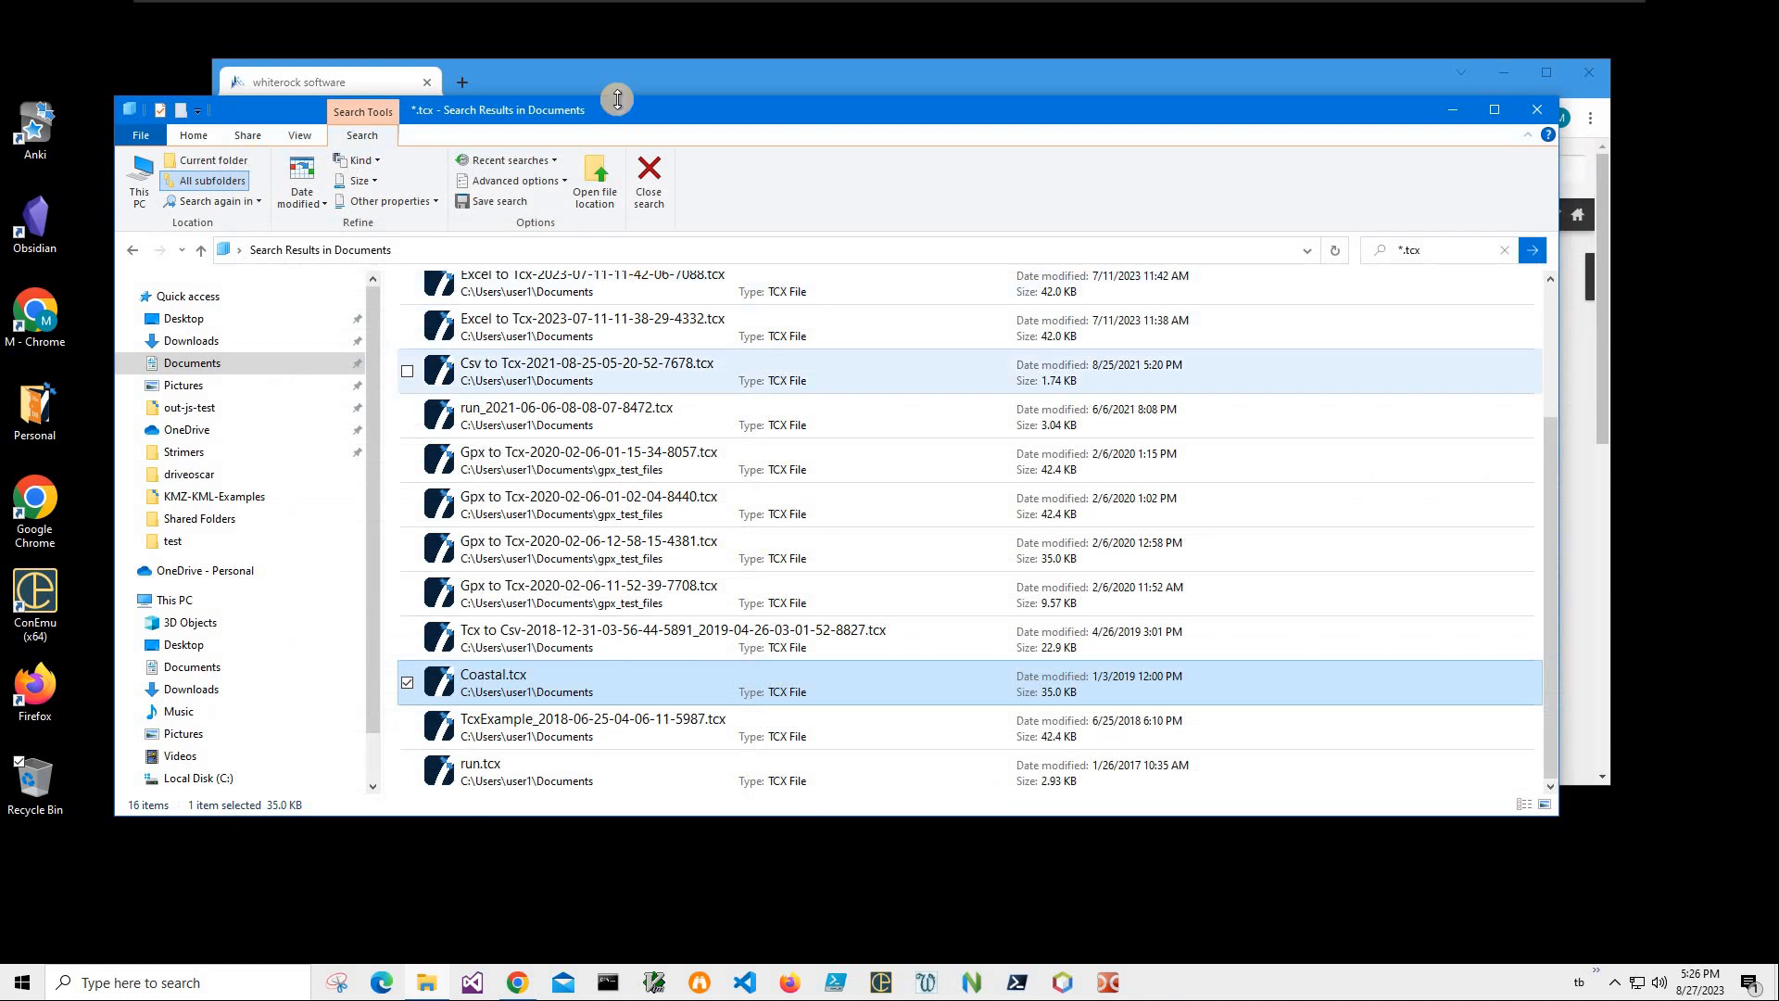
Switch to the whiterock software site in Chrome, search for "tcx to kmz" and download the Tcx to Kmz application.
click(602, 66)
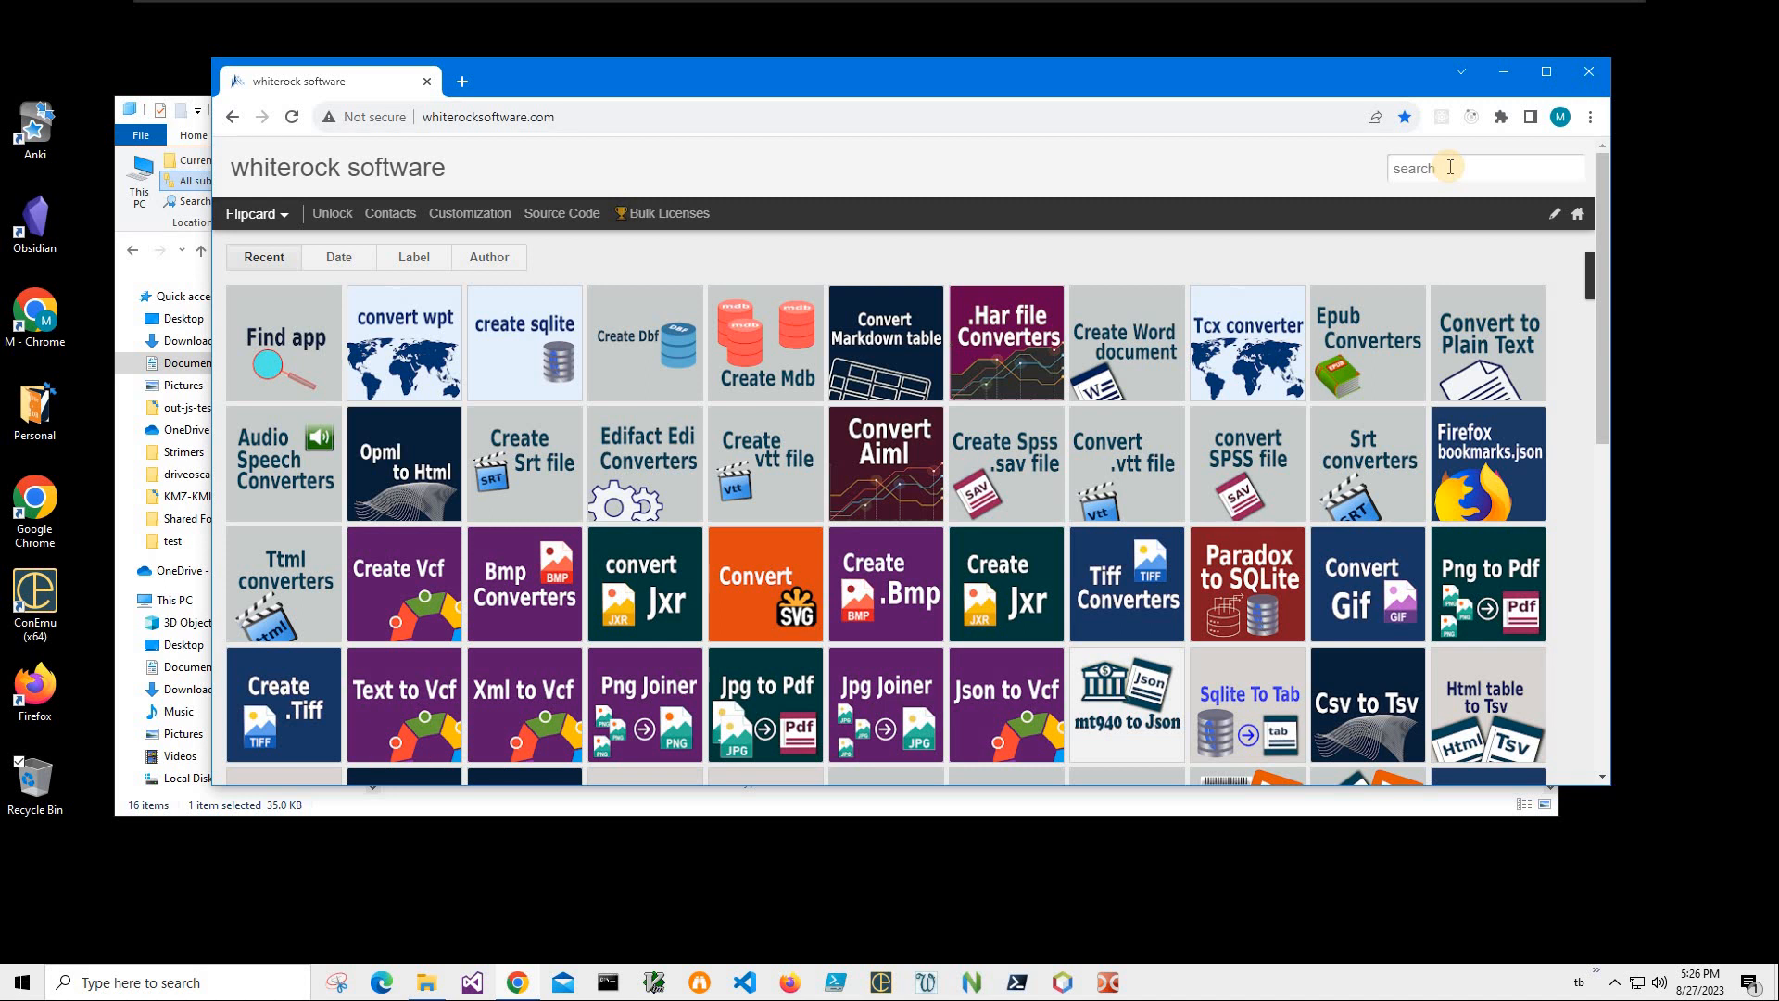
click(1450, 167)
text(tcx to kmz)
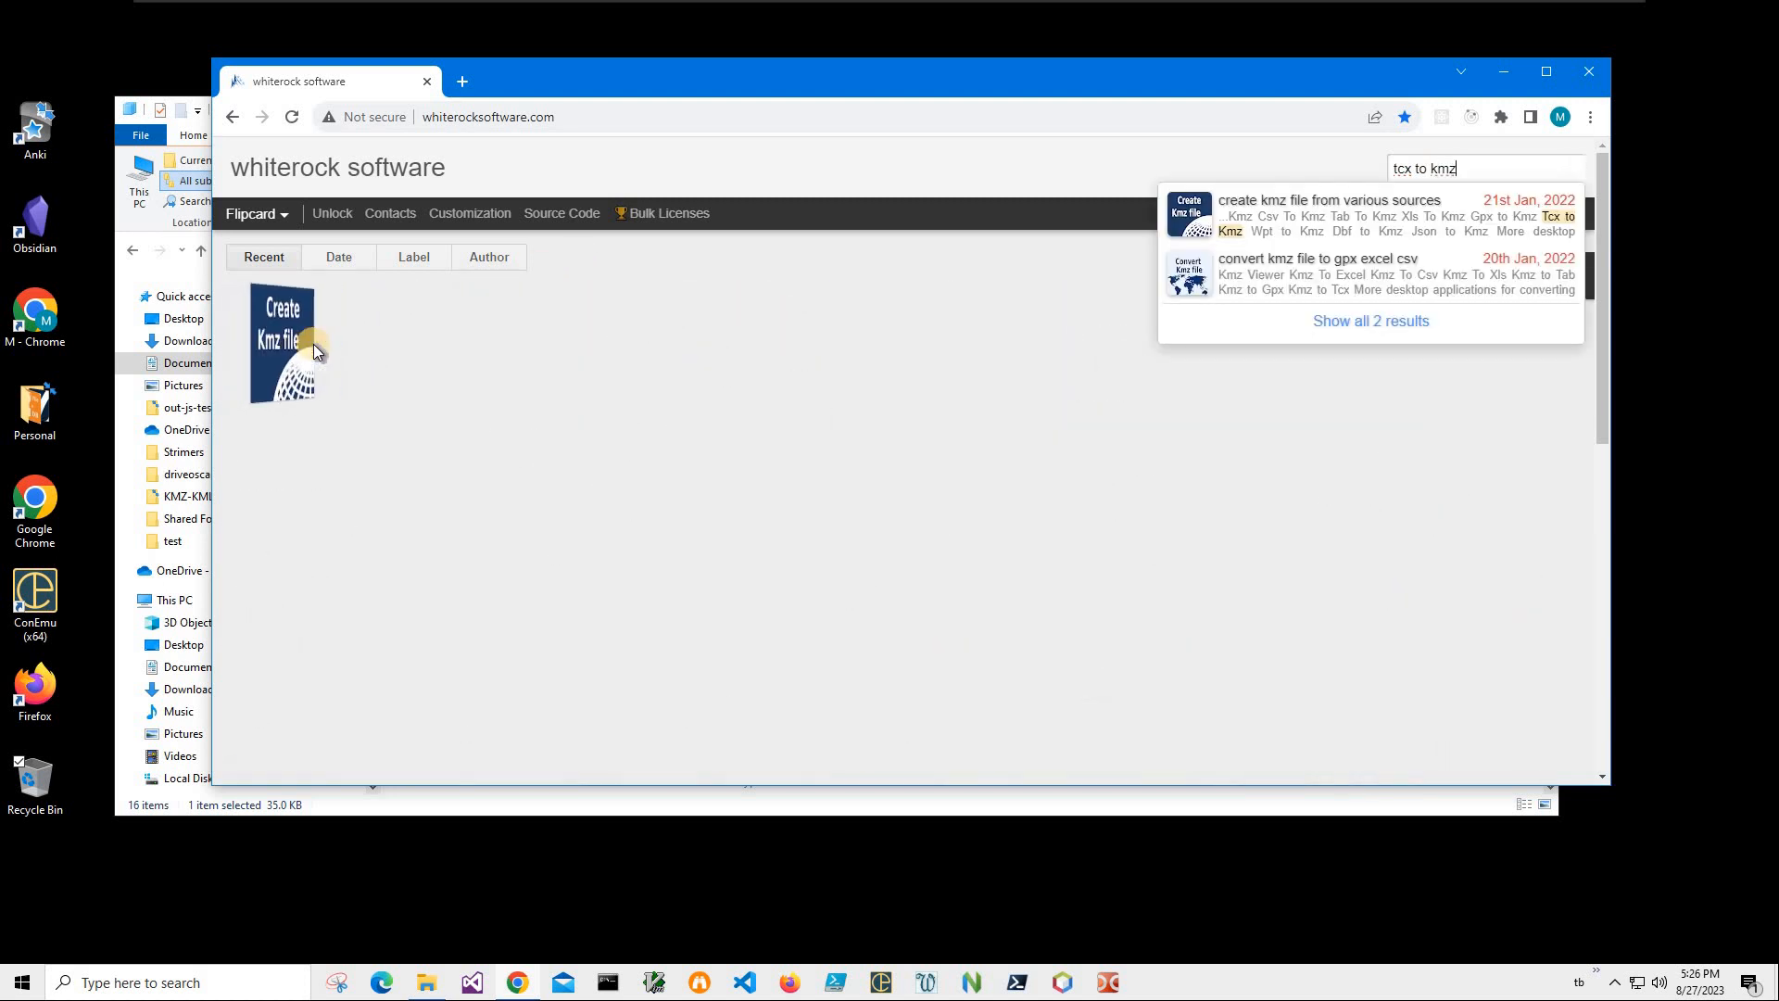
click(314, 343)
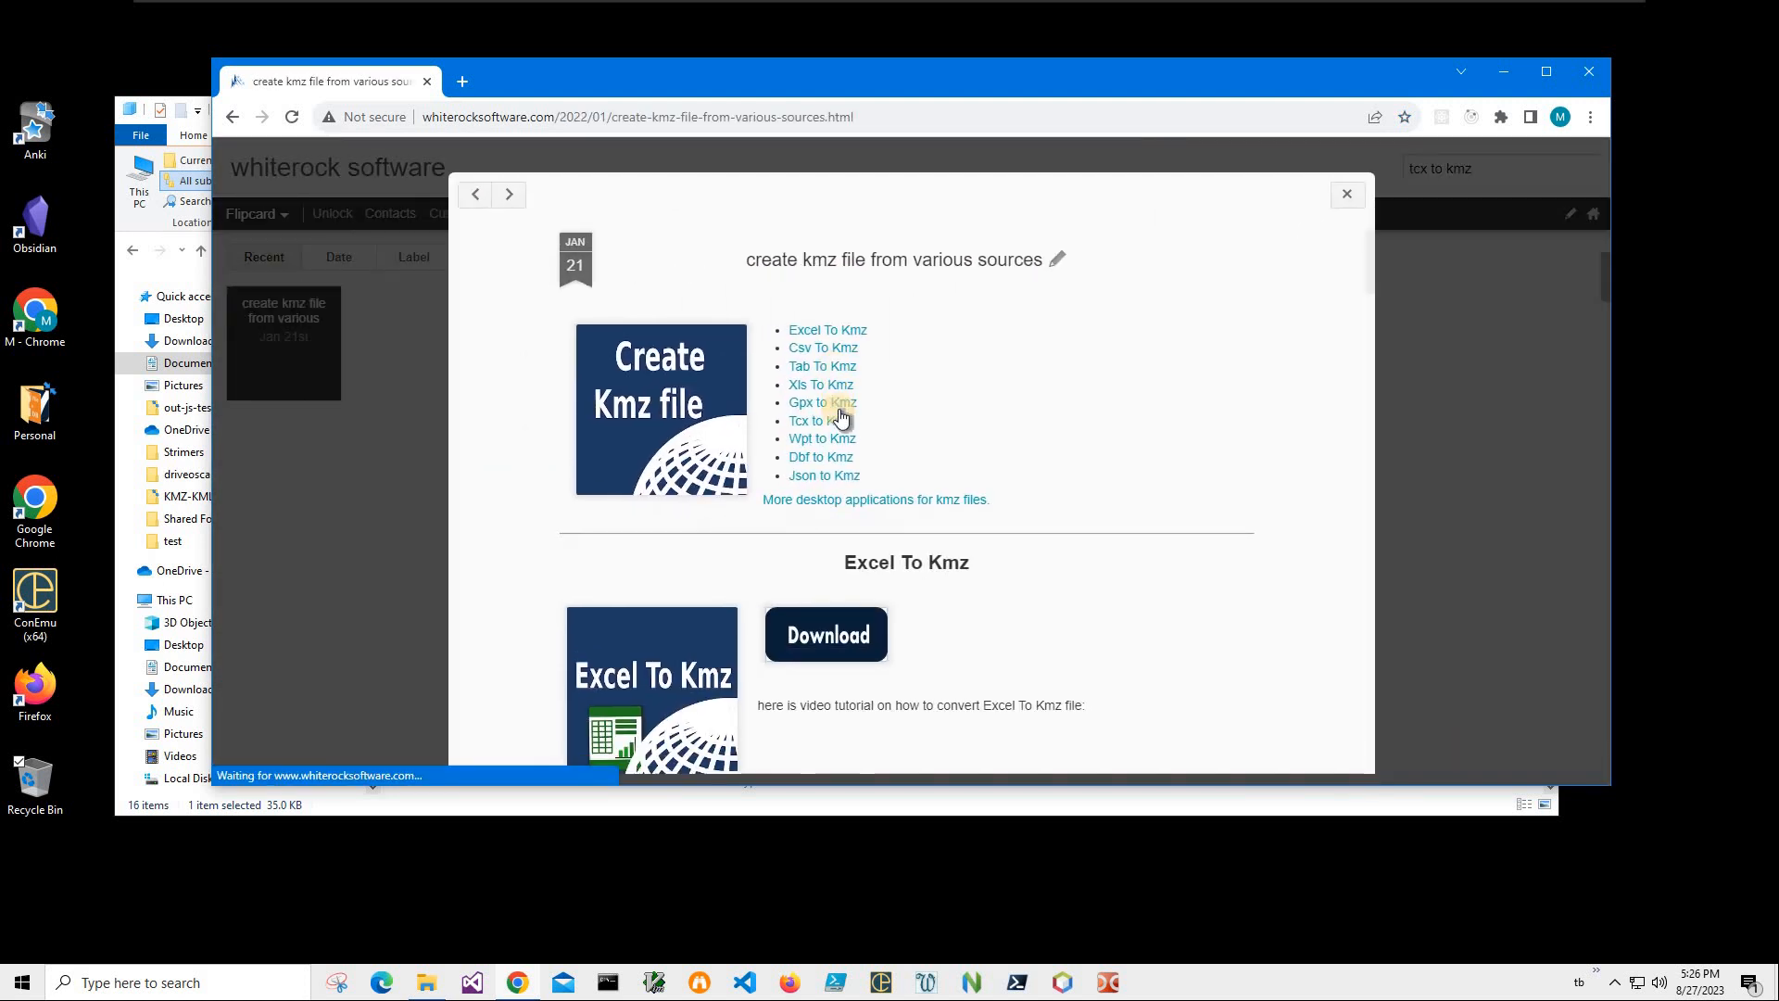
click(840, 420)
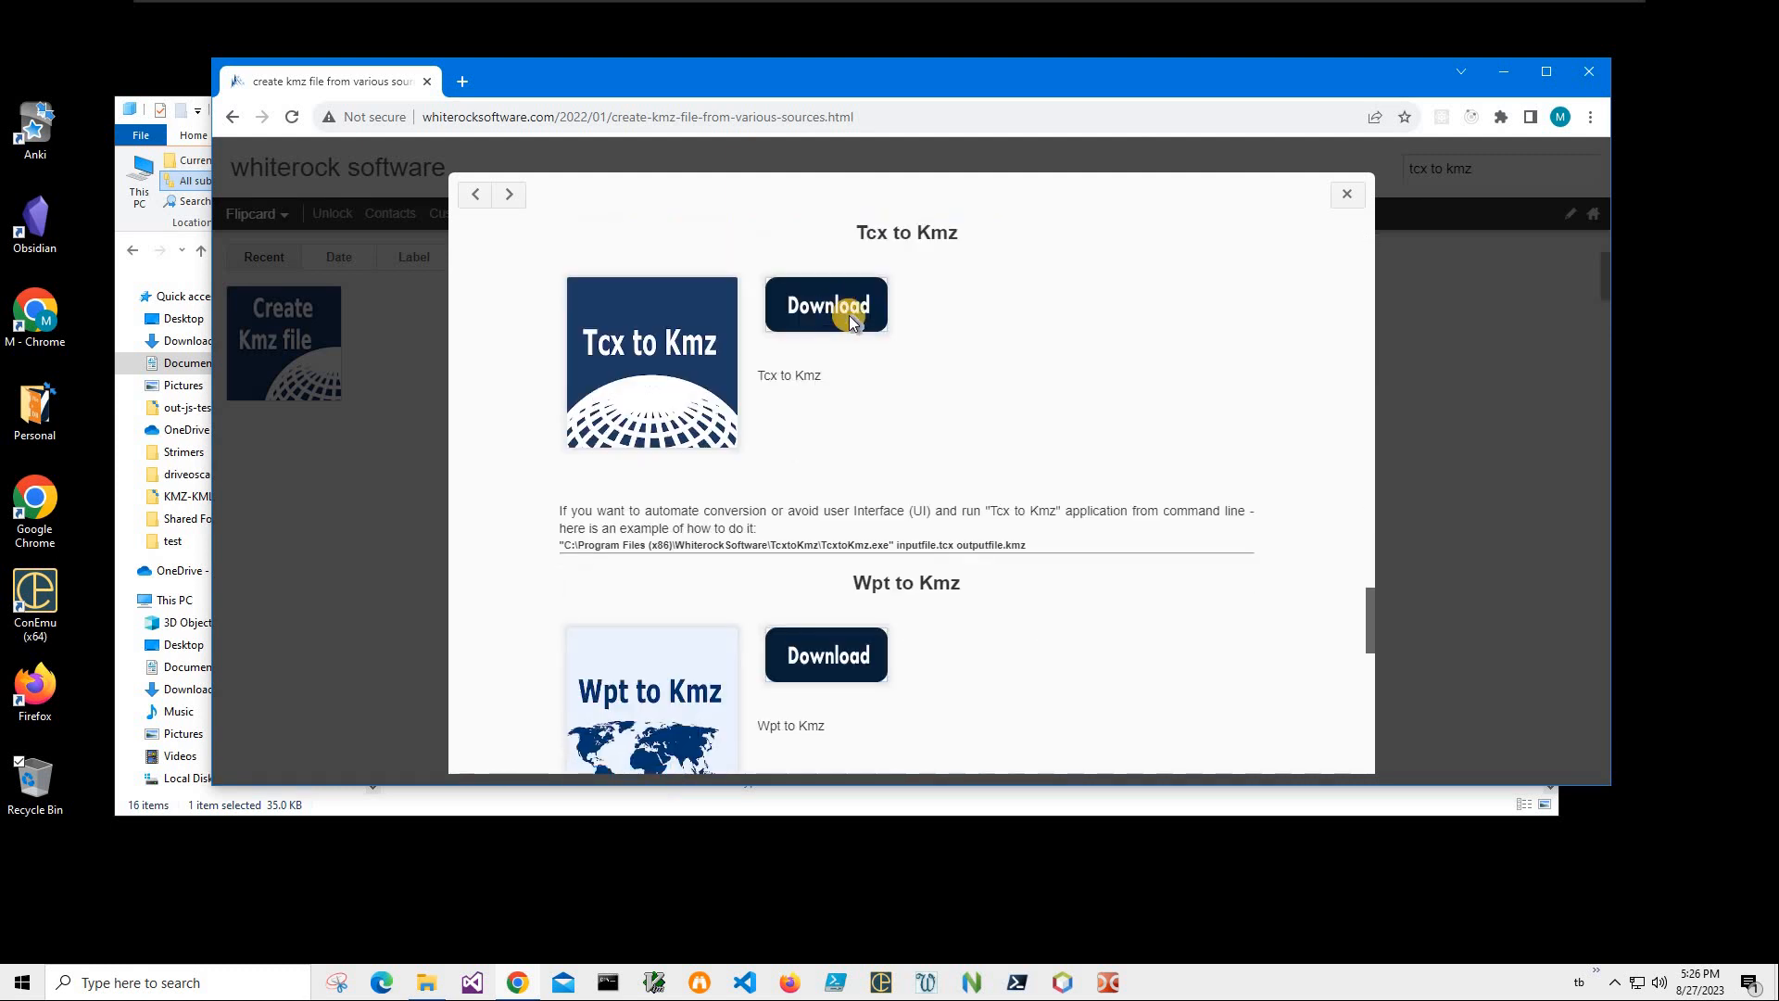
click(864, 330)
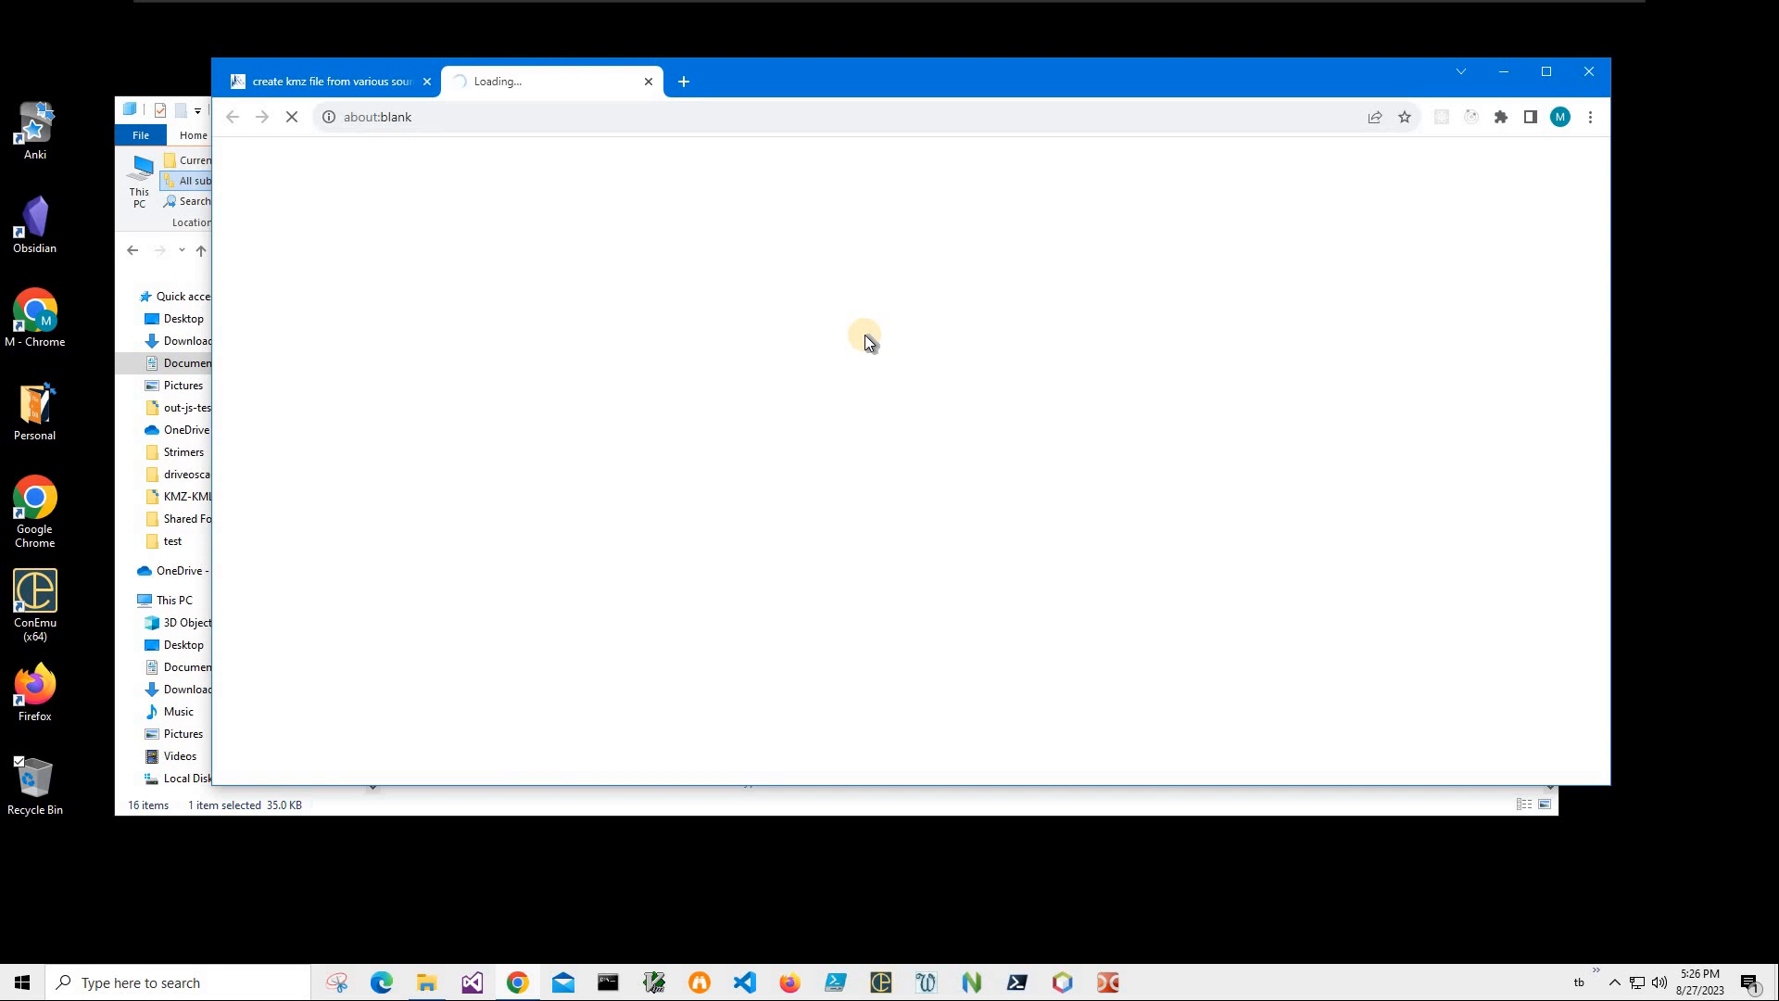
Open the downloaded TcxtoKmzSetup.zip and run TcxtoKmzSetup.msi despite the SmartScreen warning.
drag(821, 70, 1177, 102)
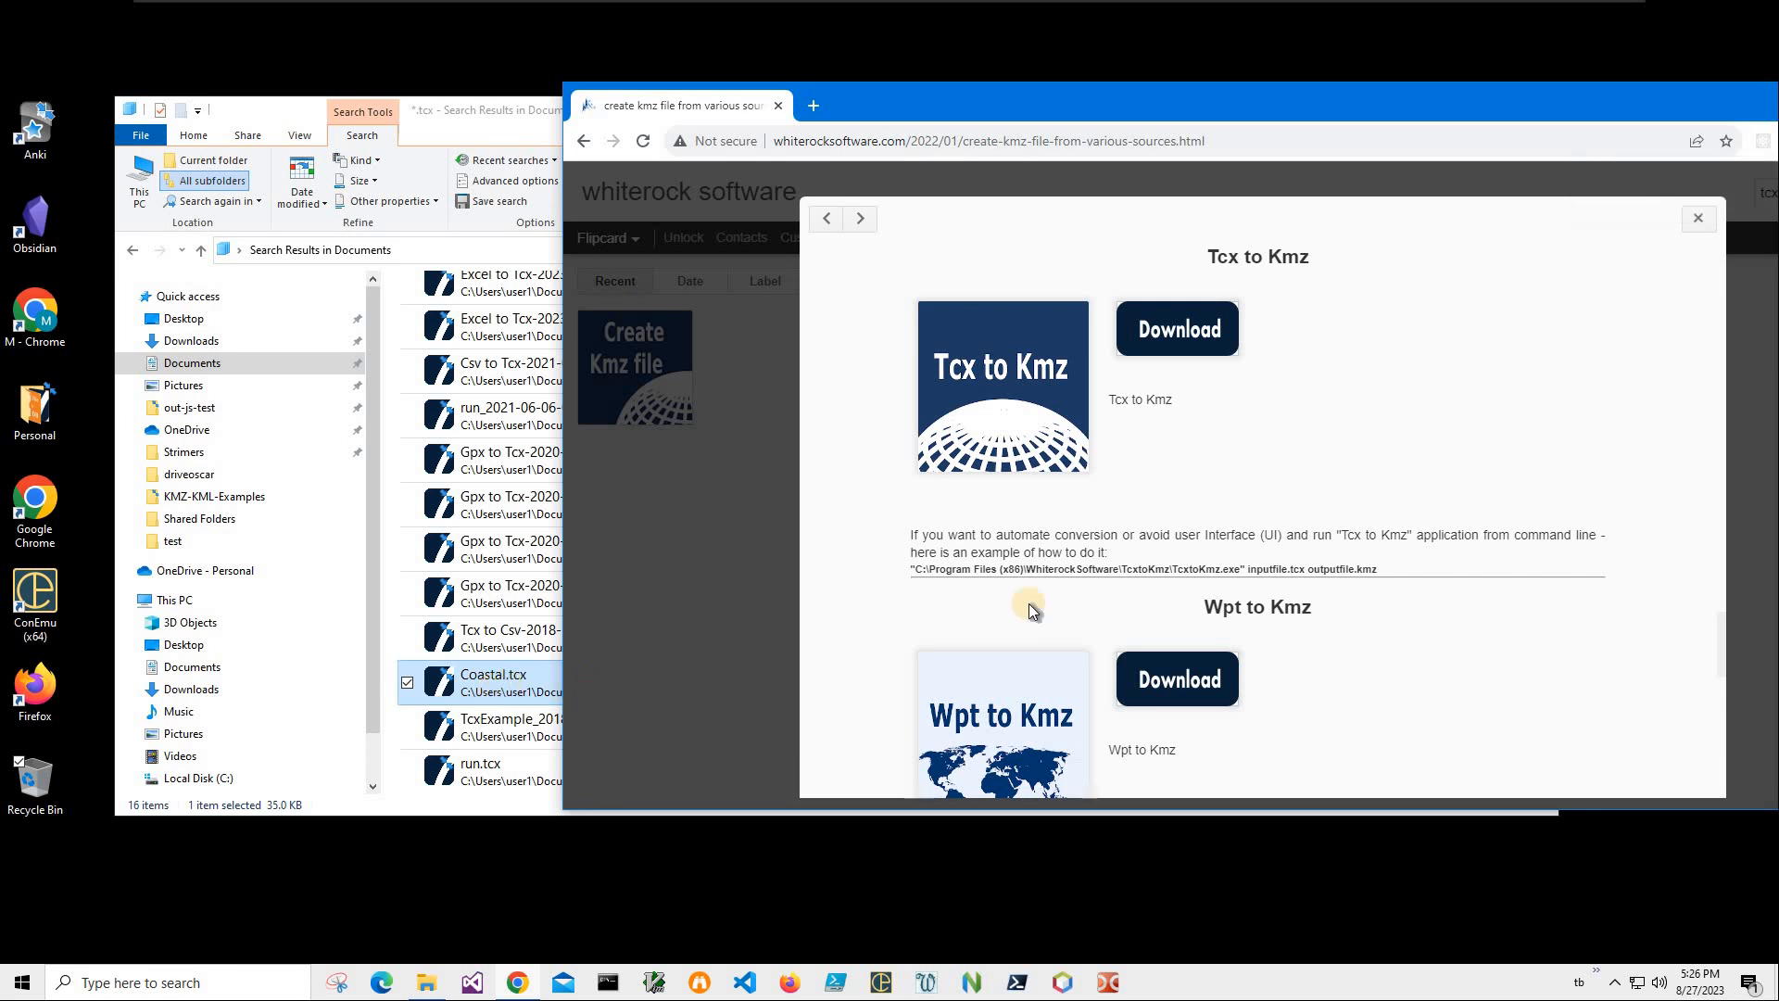
drag(1455, 115, 1244, 113)
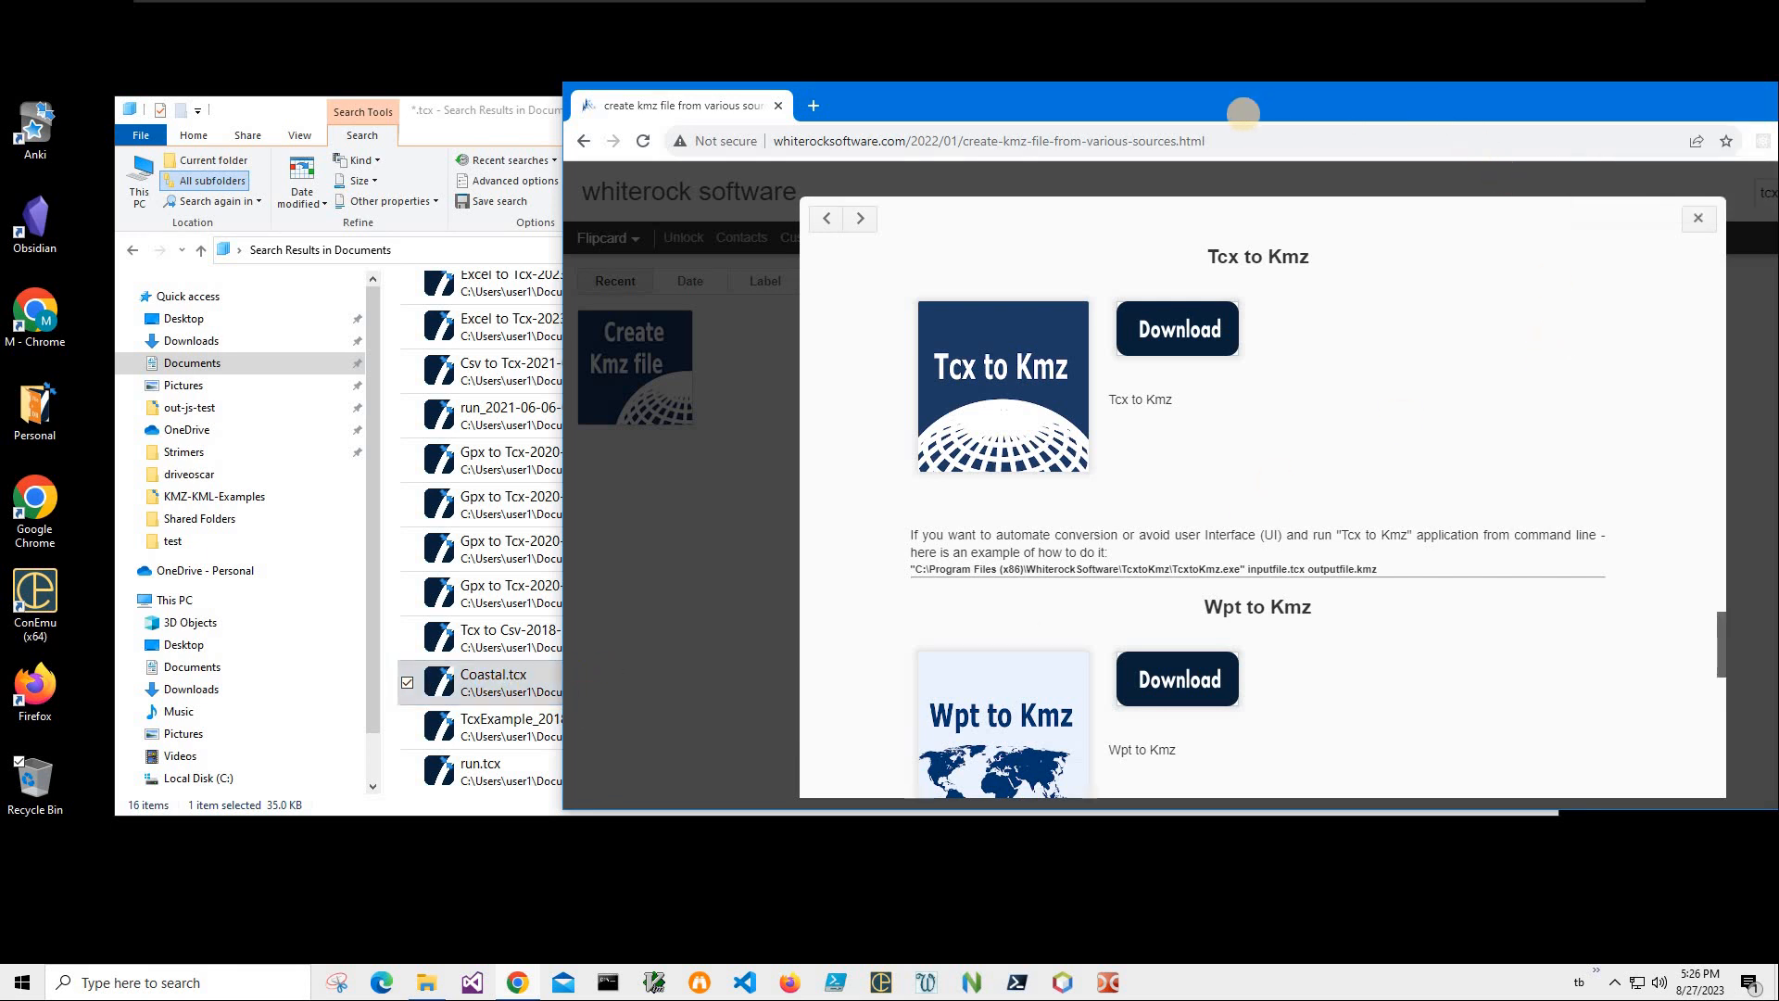
click(1648, 142)
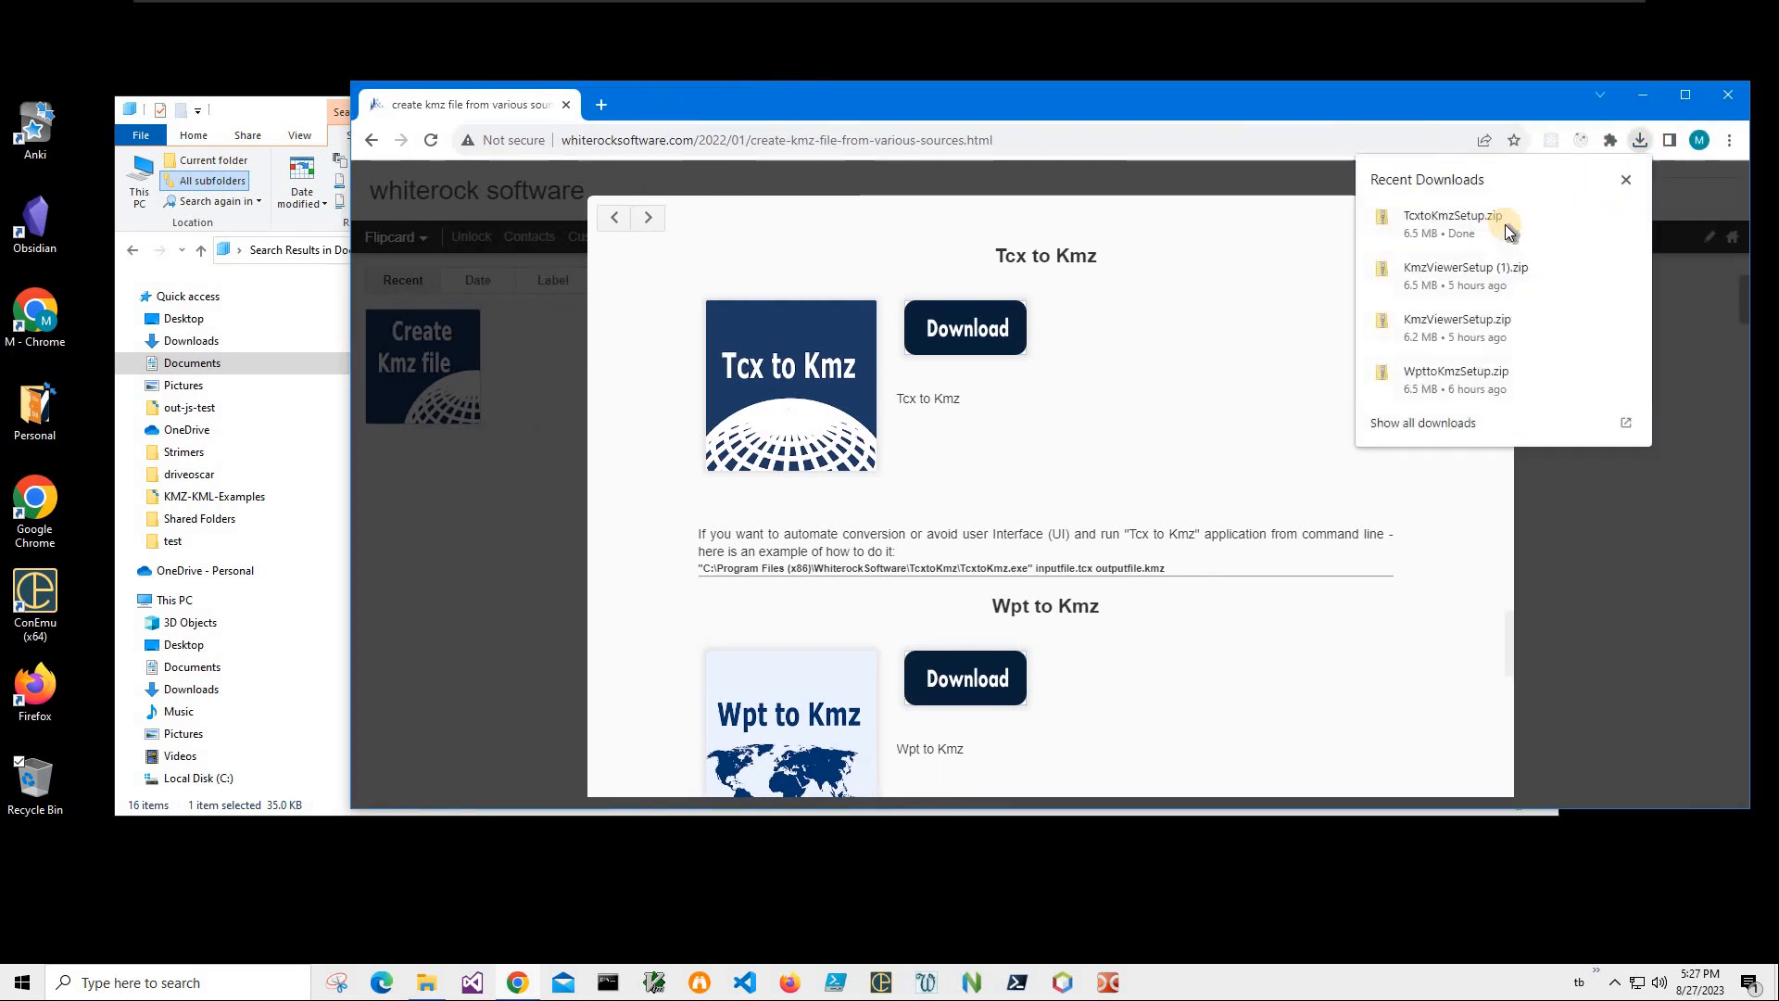
click(1476, 248)
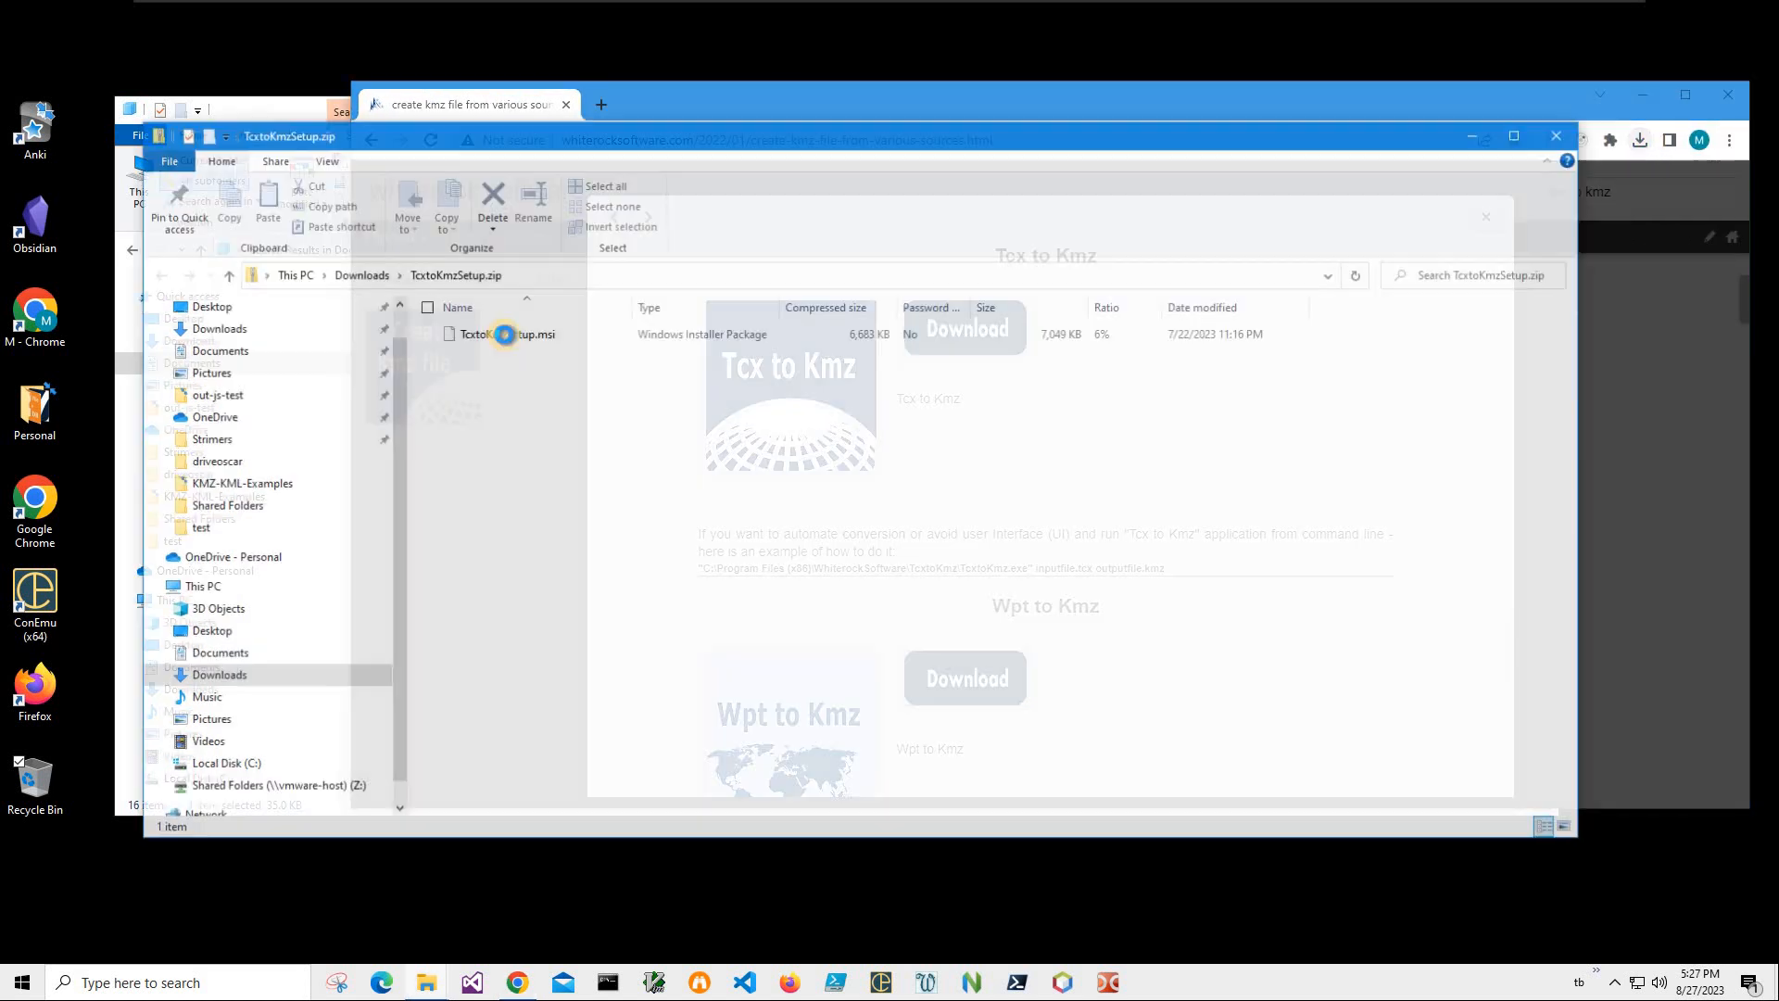
double_click(754, 375)
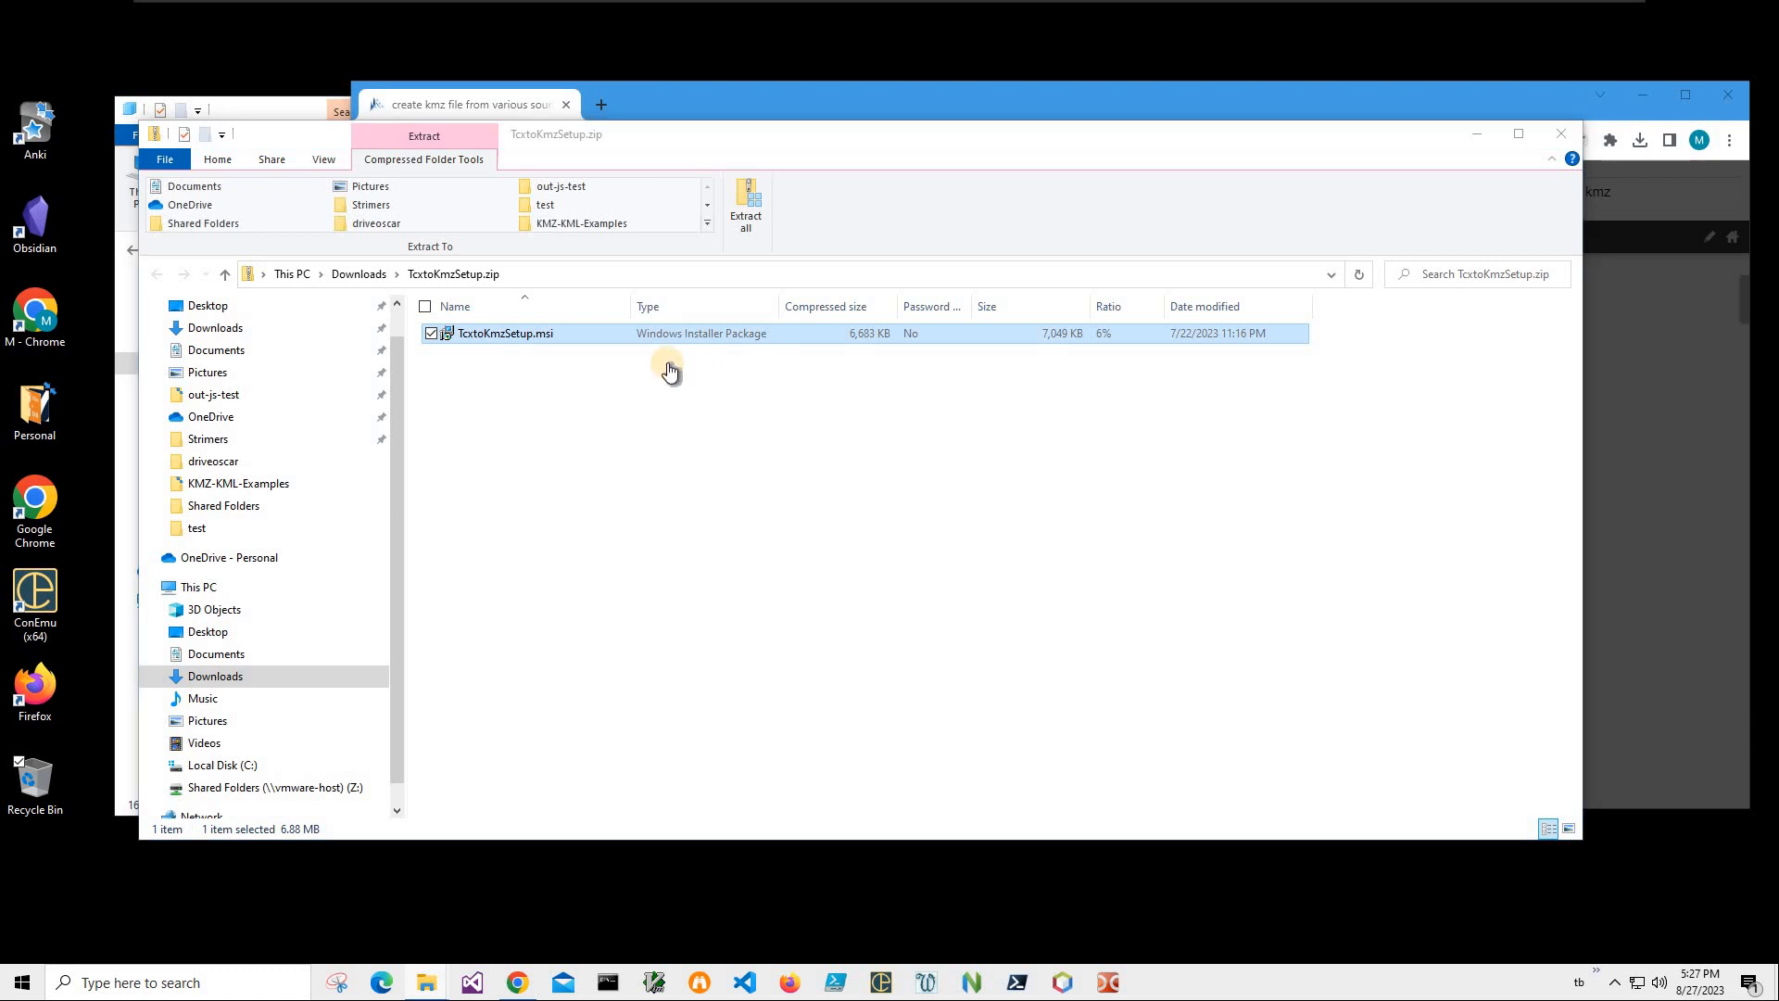
click(675, 357)
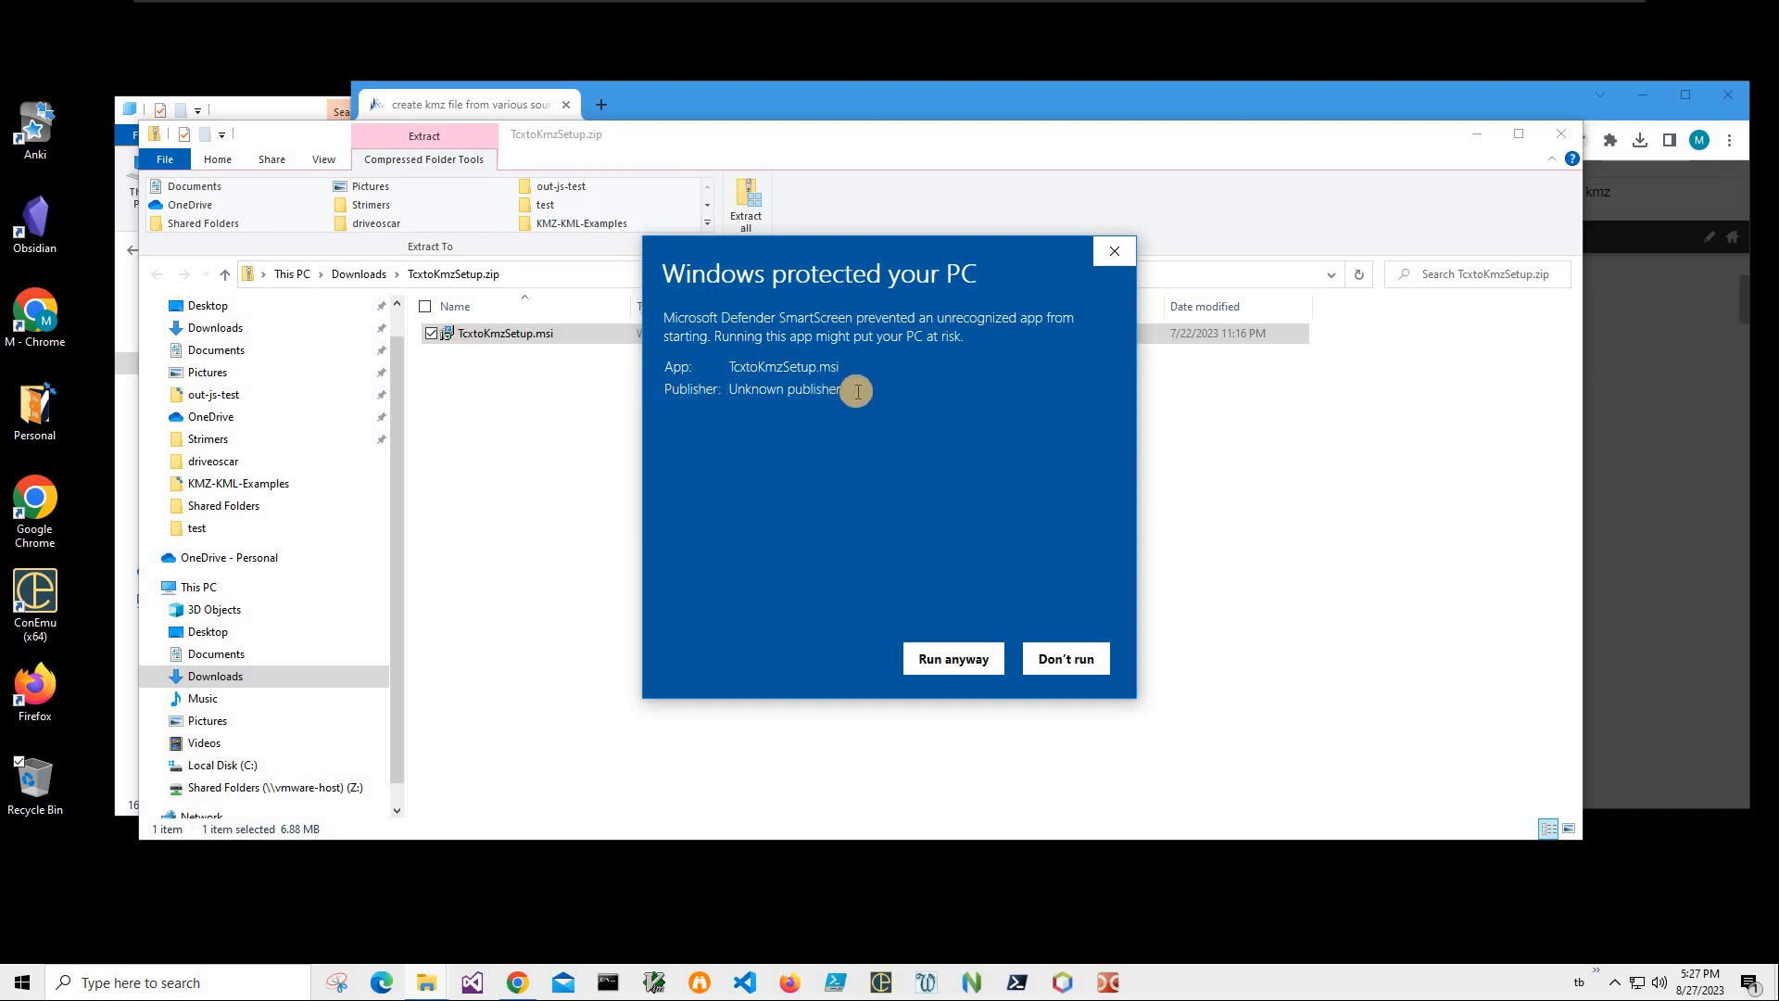
click(956, 658)
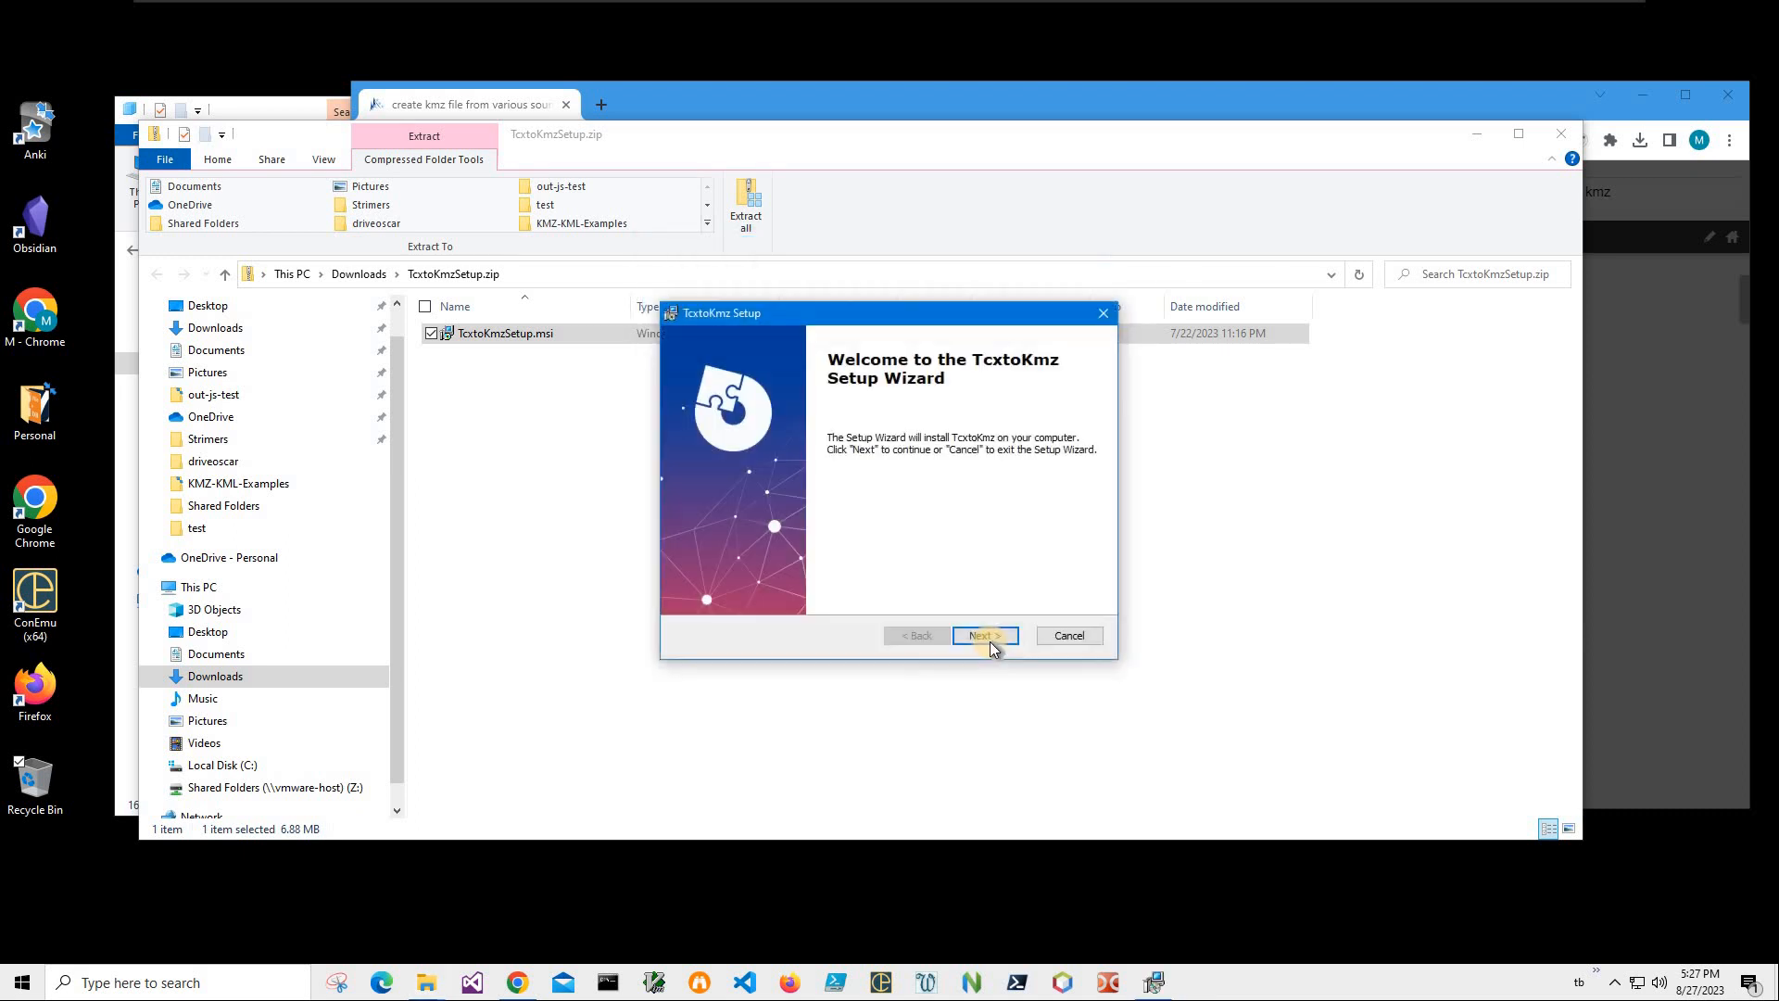
Install TcxtoKmz with the default settings, allowing it to make changes to the device, and finish the setup wizard.
click(988, 637)
click(988, 636)
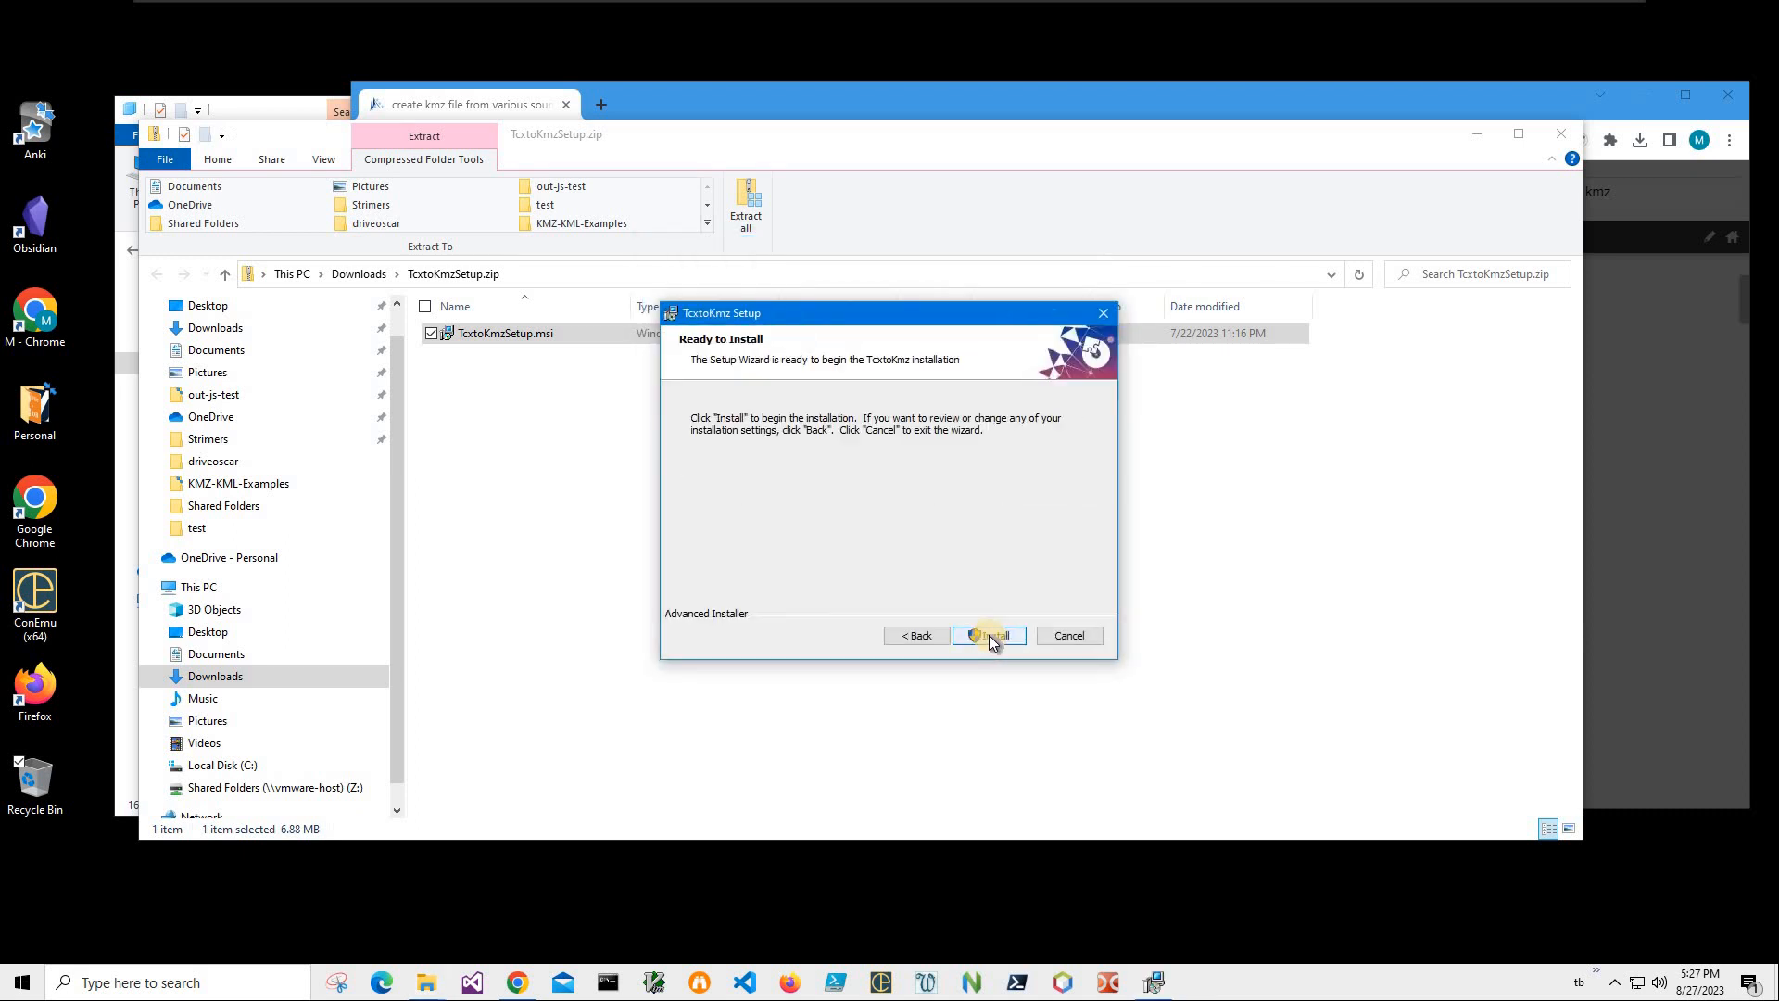
click(988, 636)
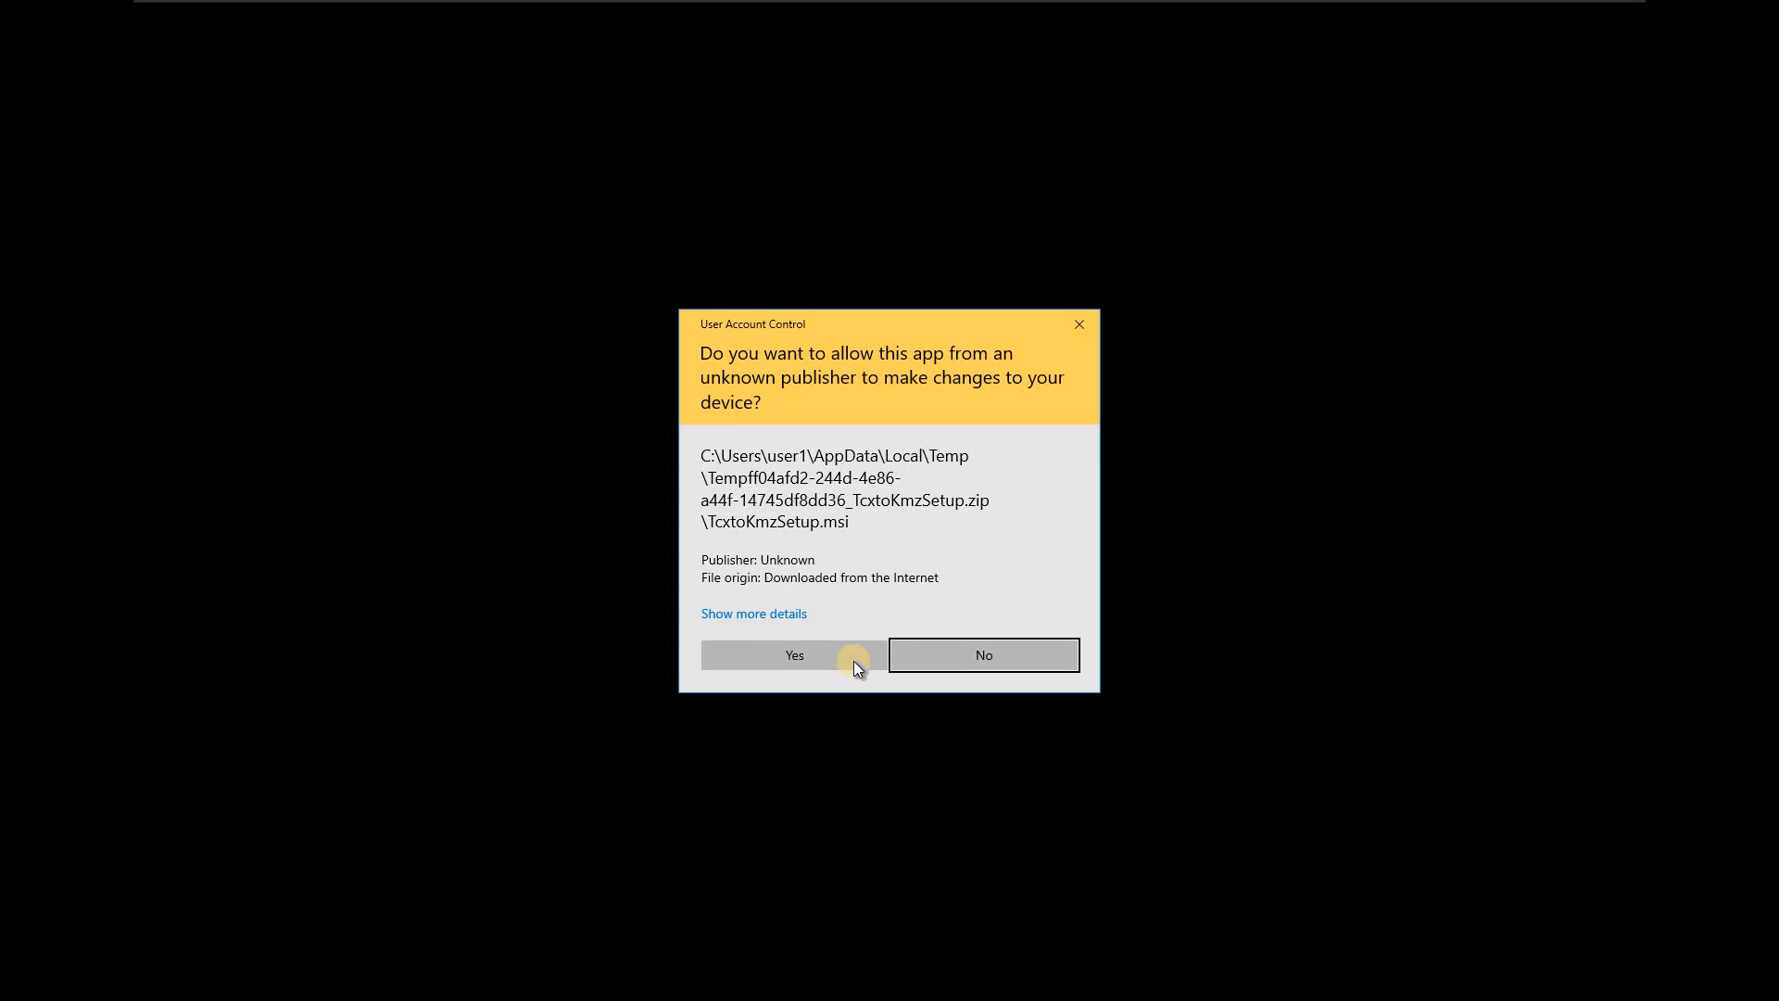
click(854, 660)
click(1005, 637)
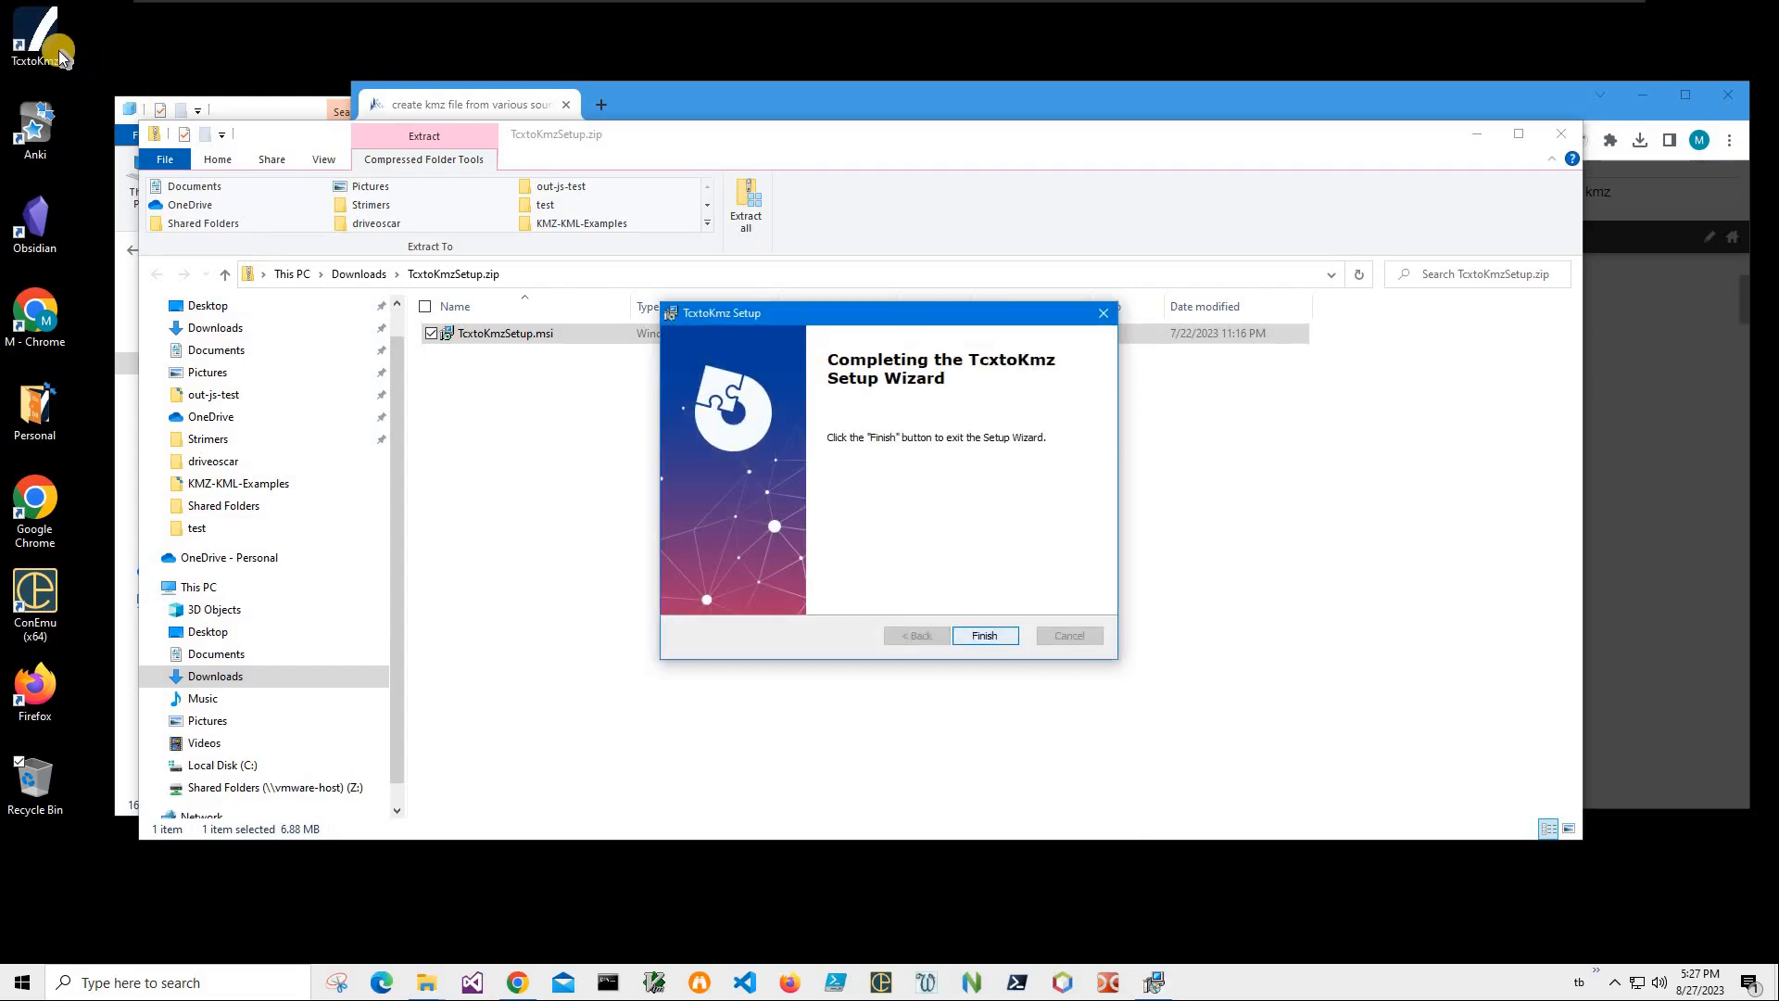
Launch TcxtoKmz and select Coastal.tcx from Documents as the input file.
double_click(40, 74)
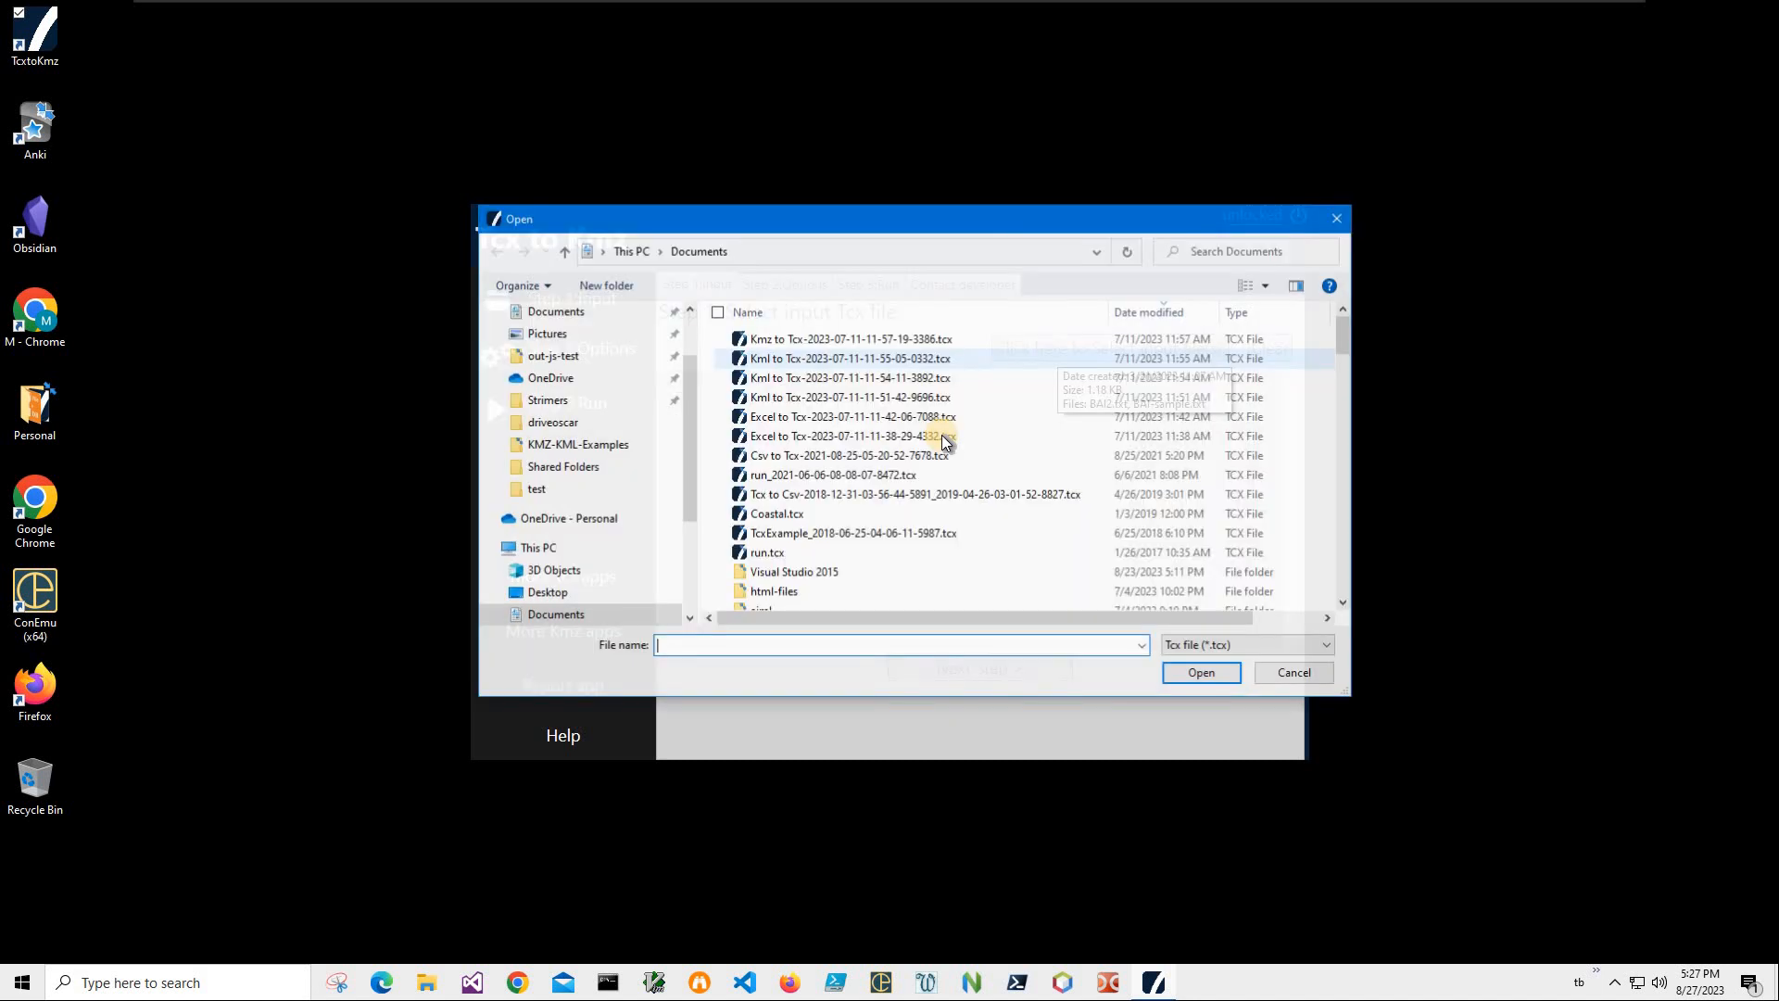
click(784, 517)
key(Return)
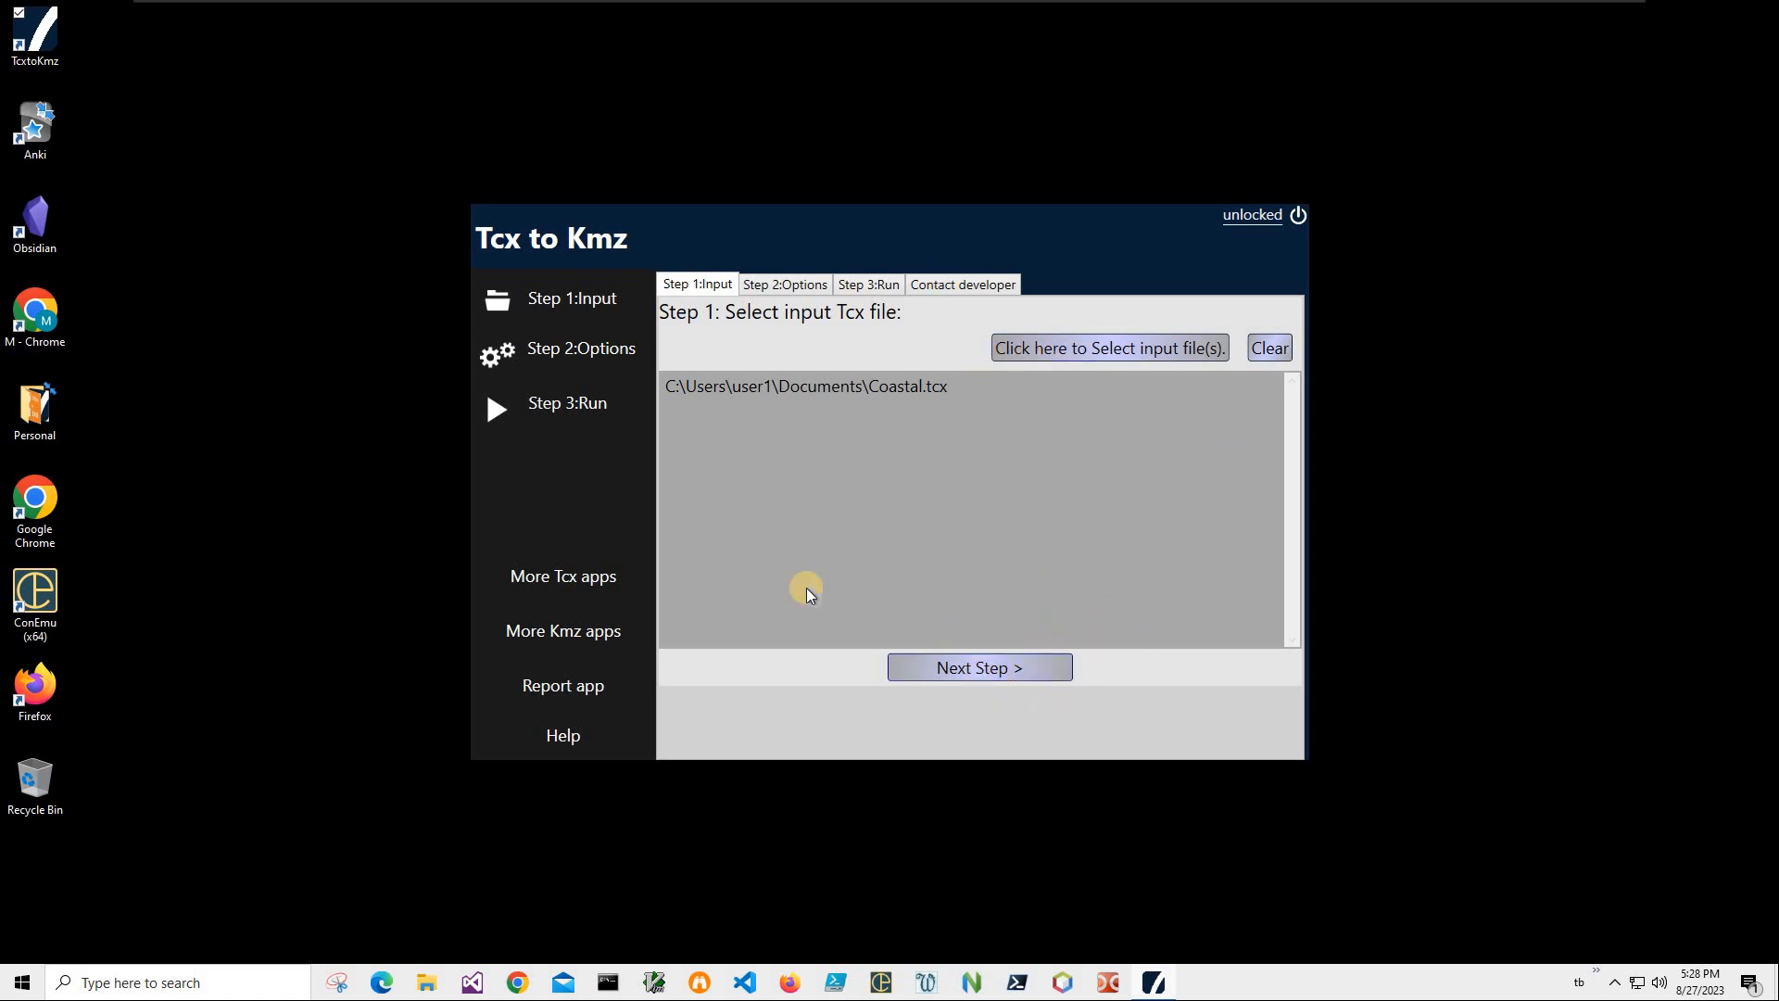
Run the conversion with default options and save the KMZ file in Documents under the suggested name.
click(979, 667)
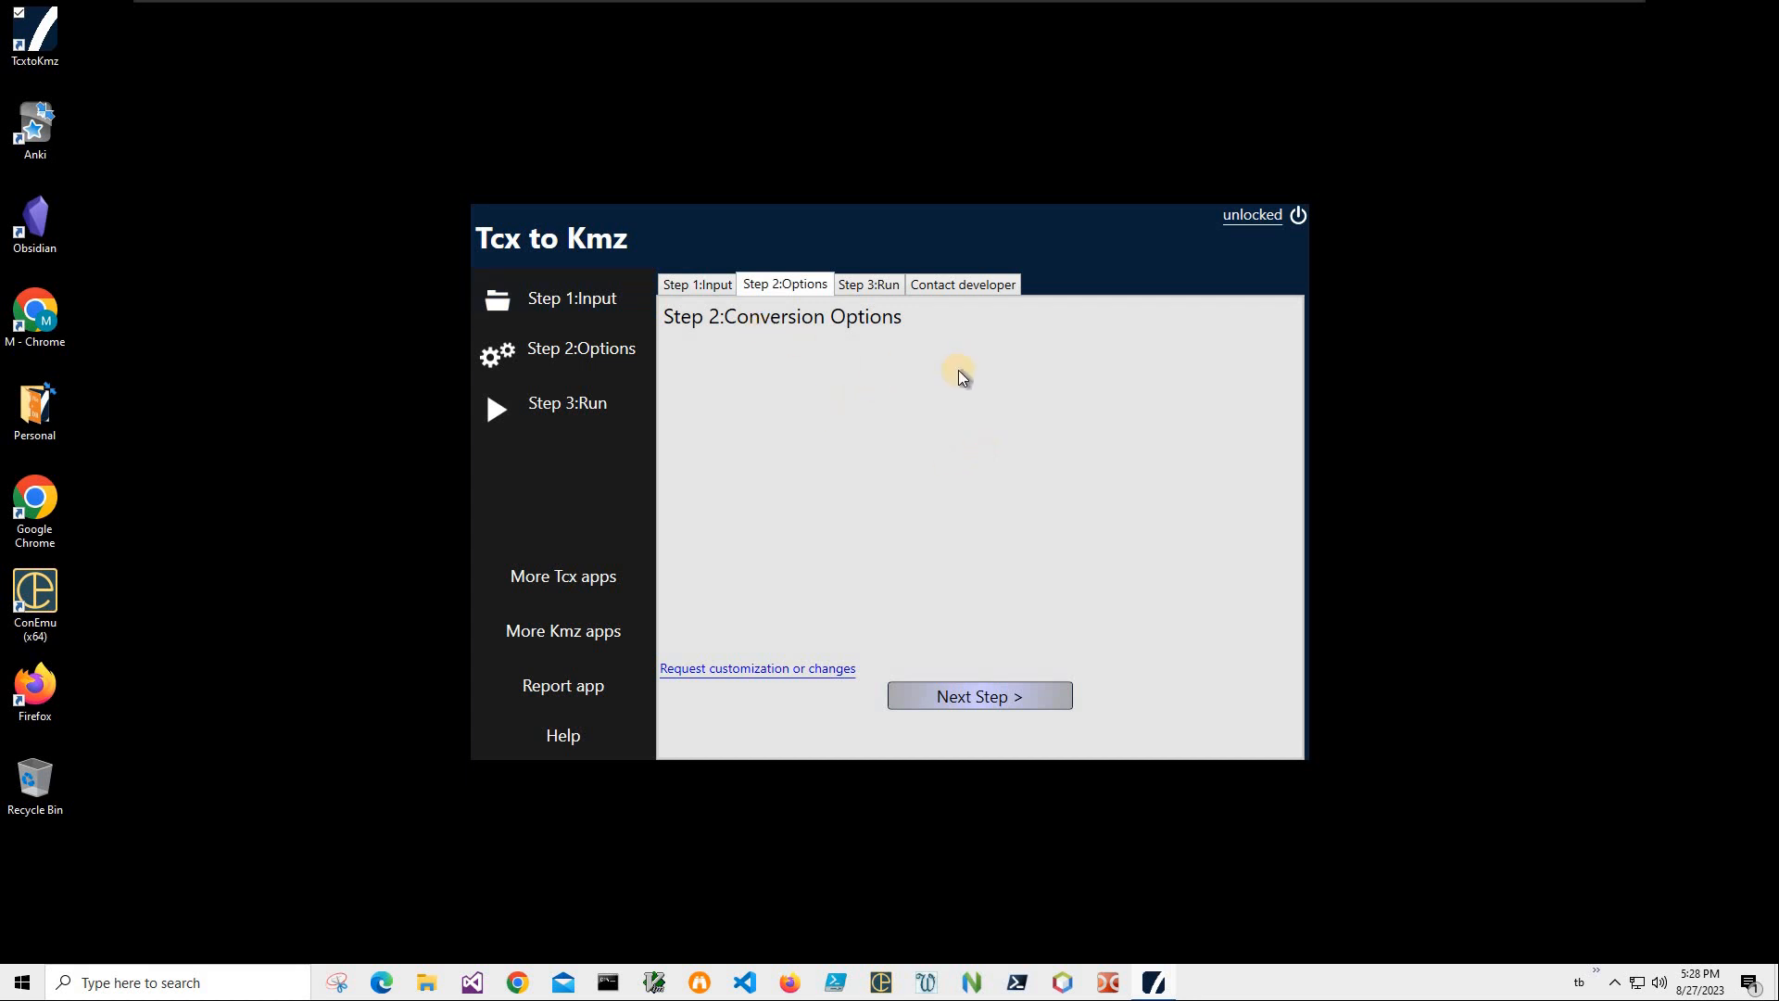
click(1025, 703)
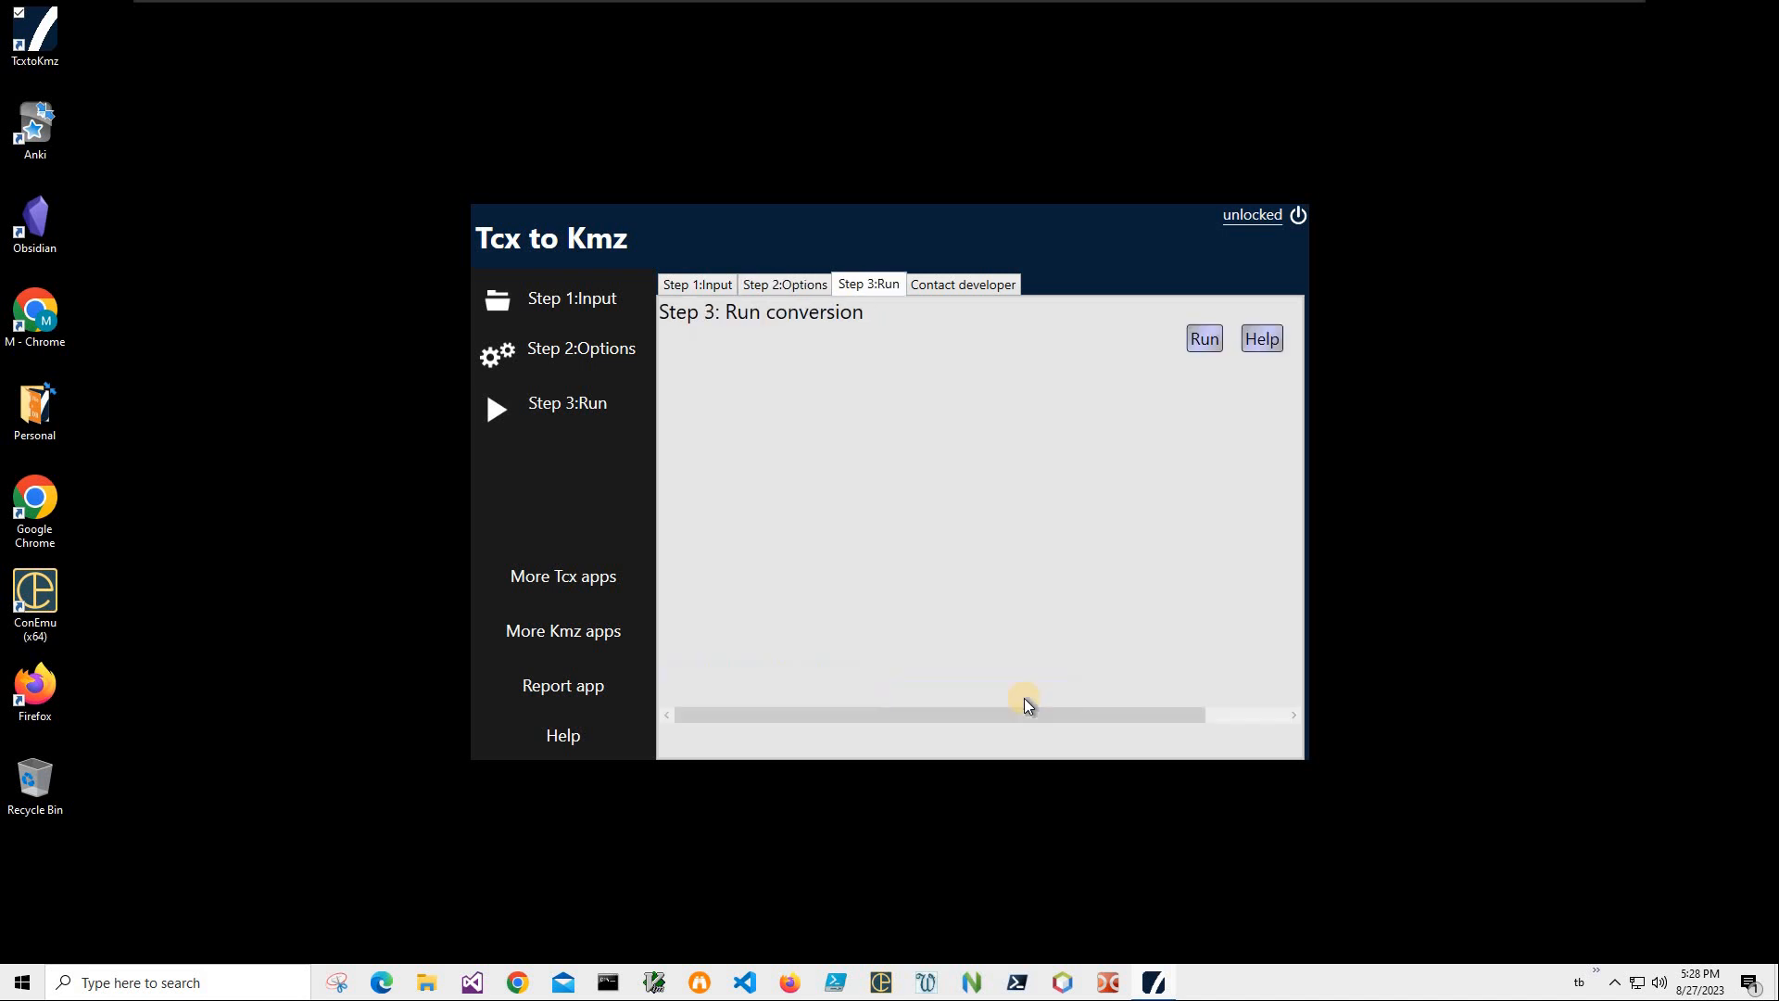
click(1201, 349)
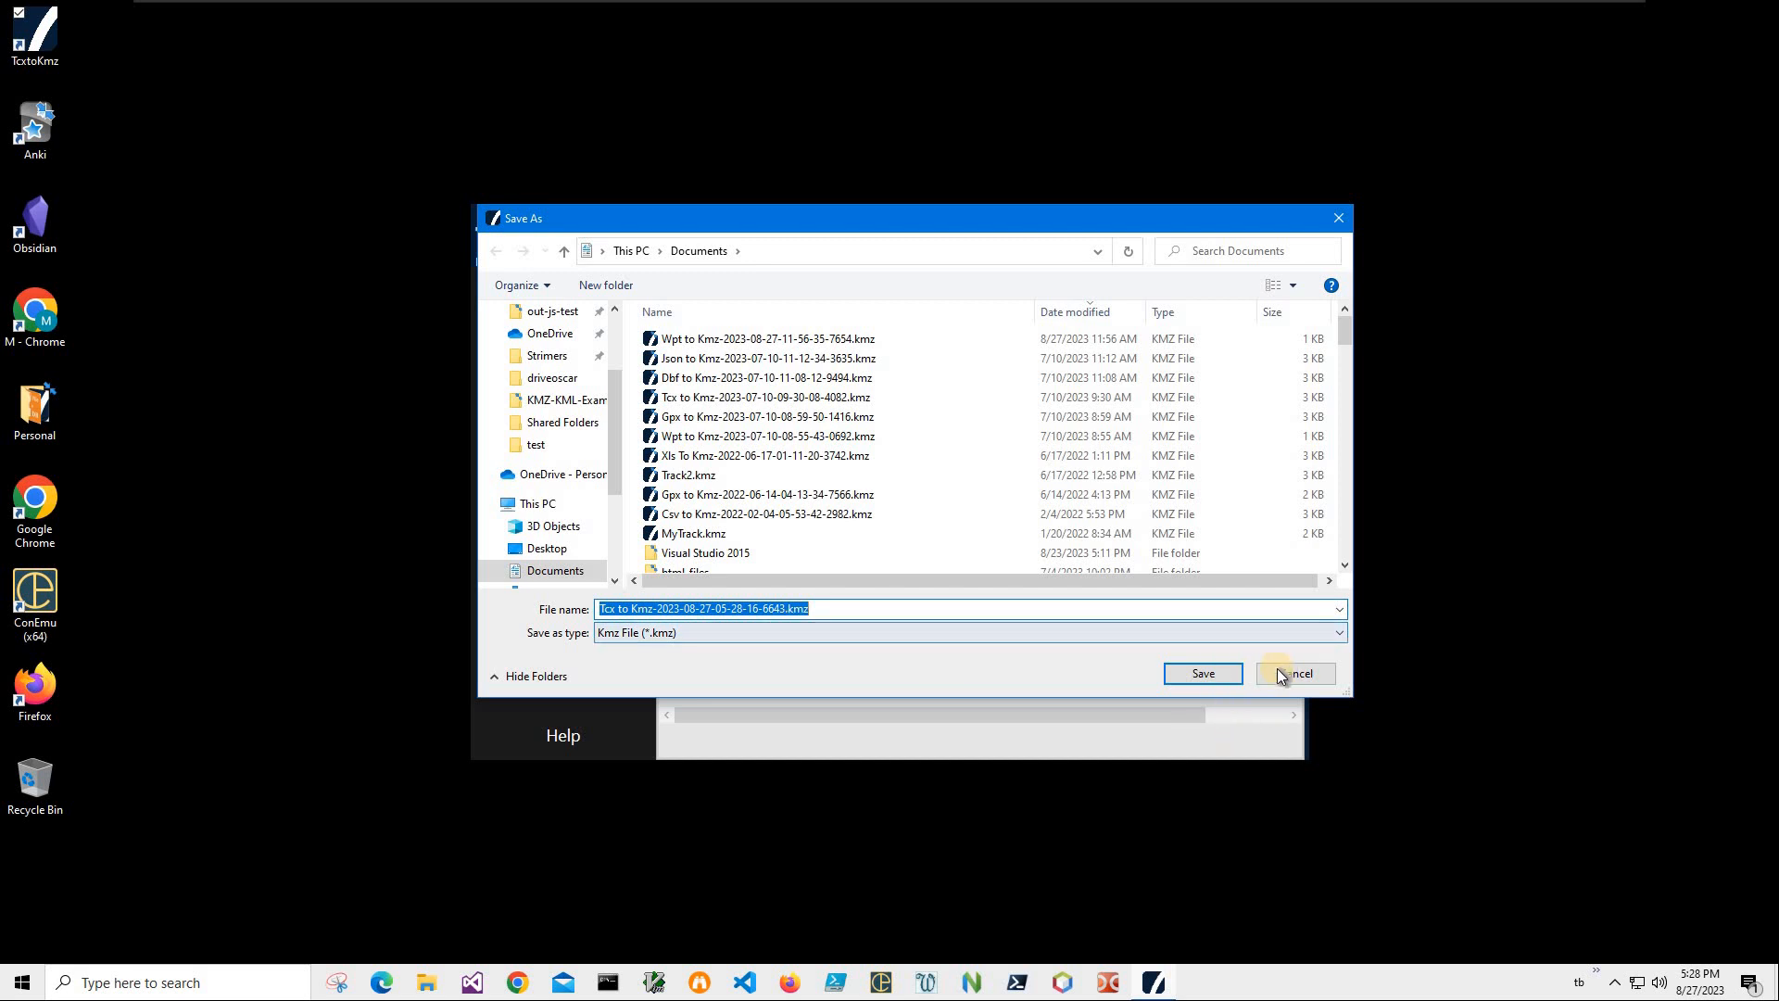
key(Return)
Switch to Chrome, go to Google My Maps and open the existing Untitled map.
click(526, 989)
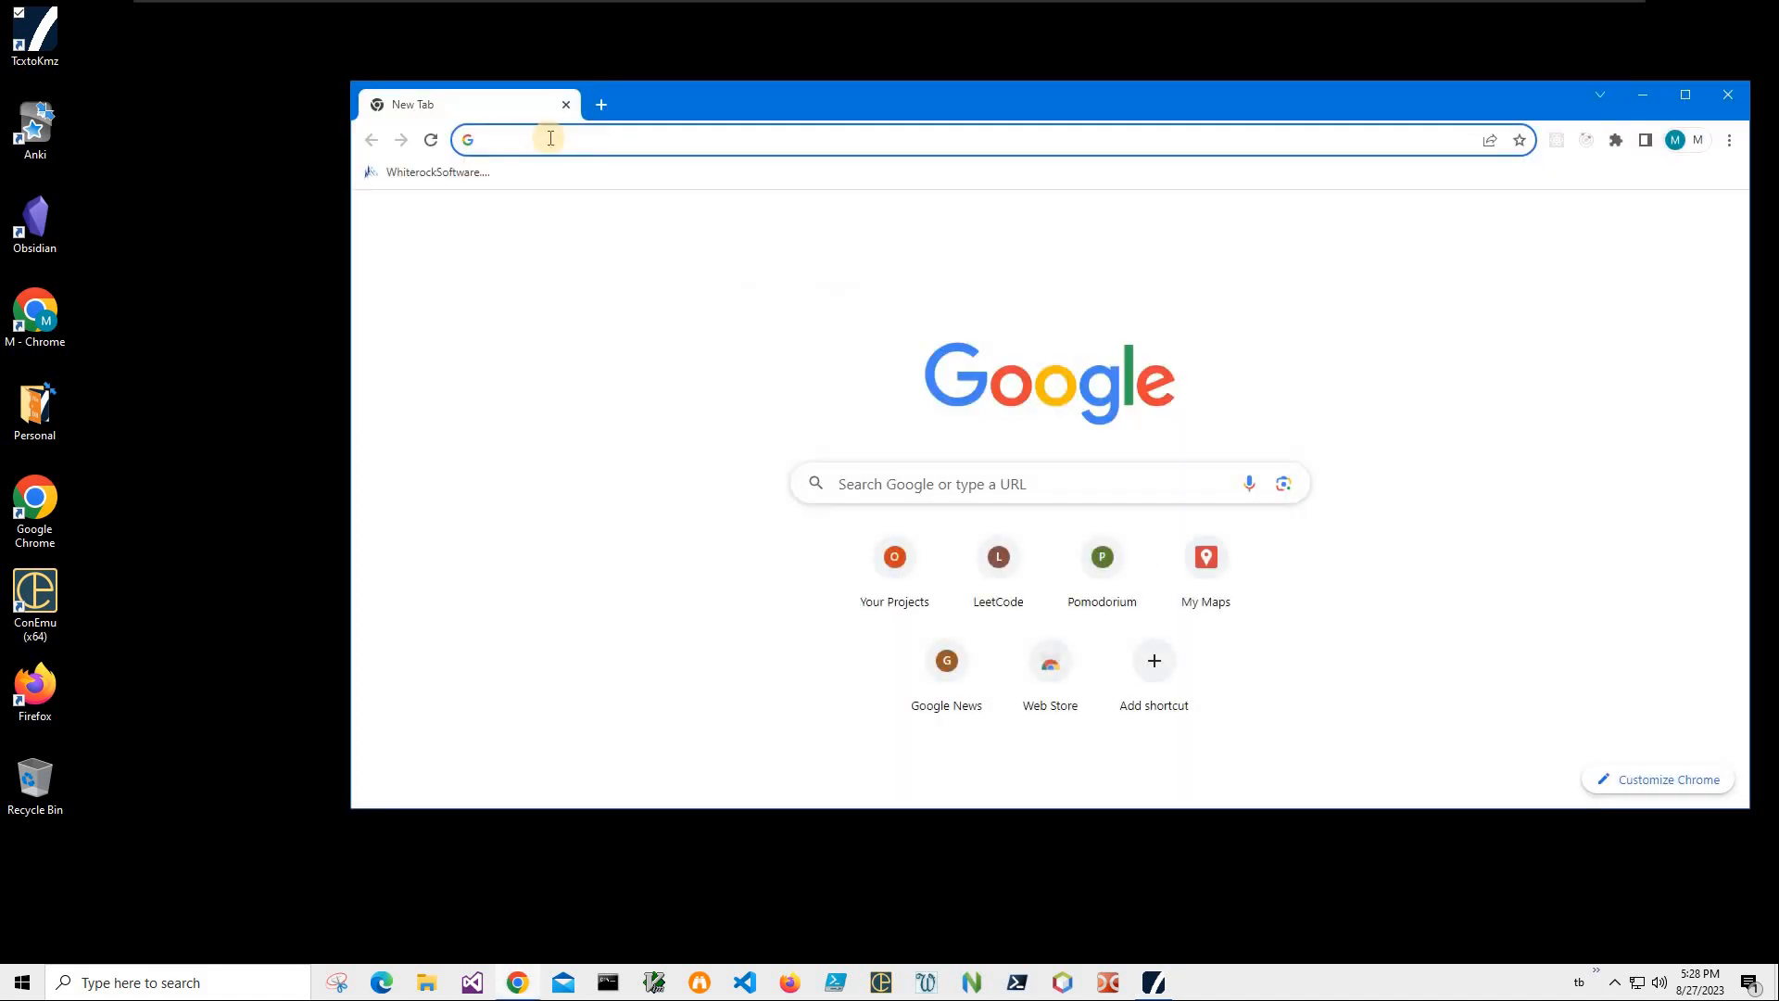
click(550, 138)
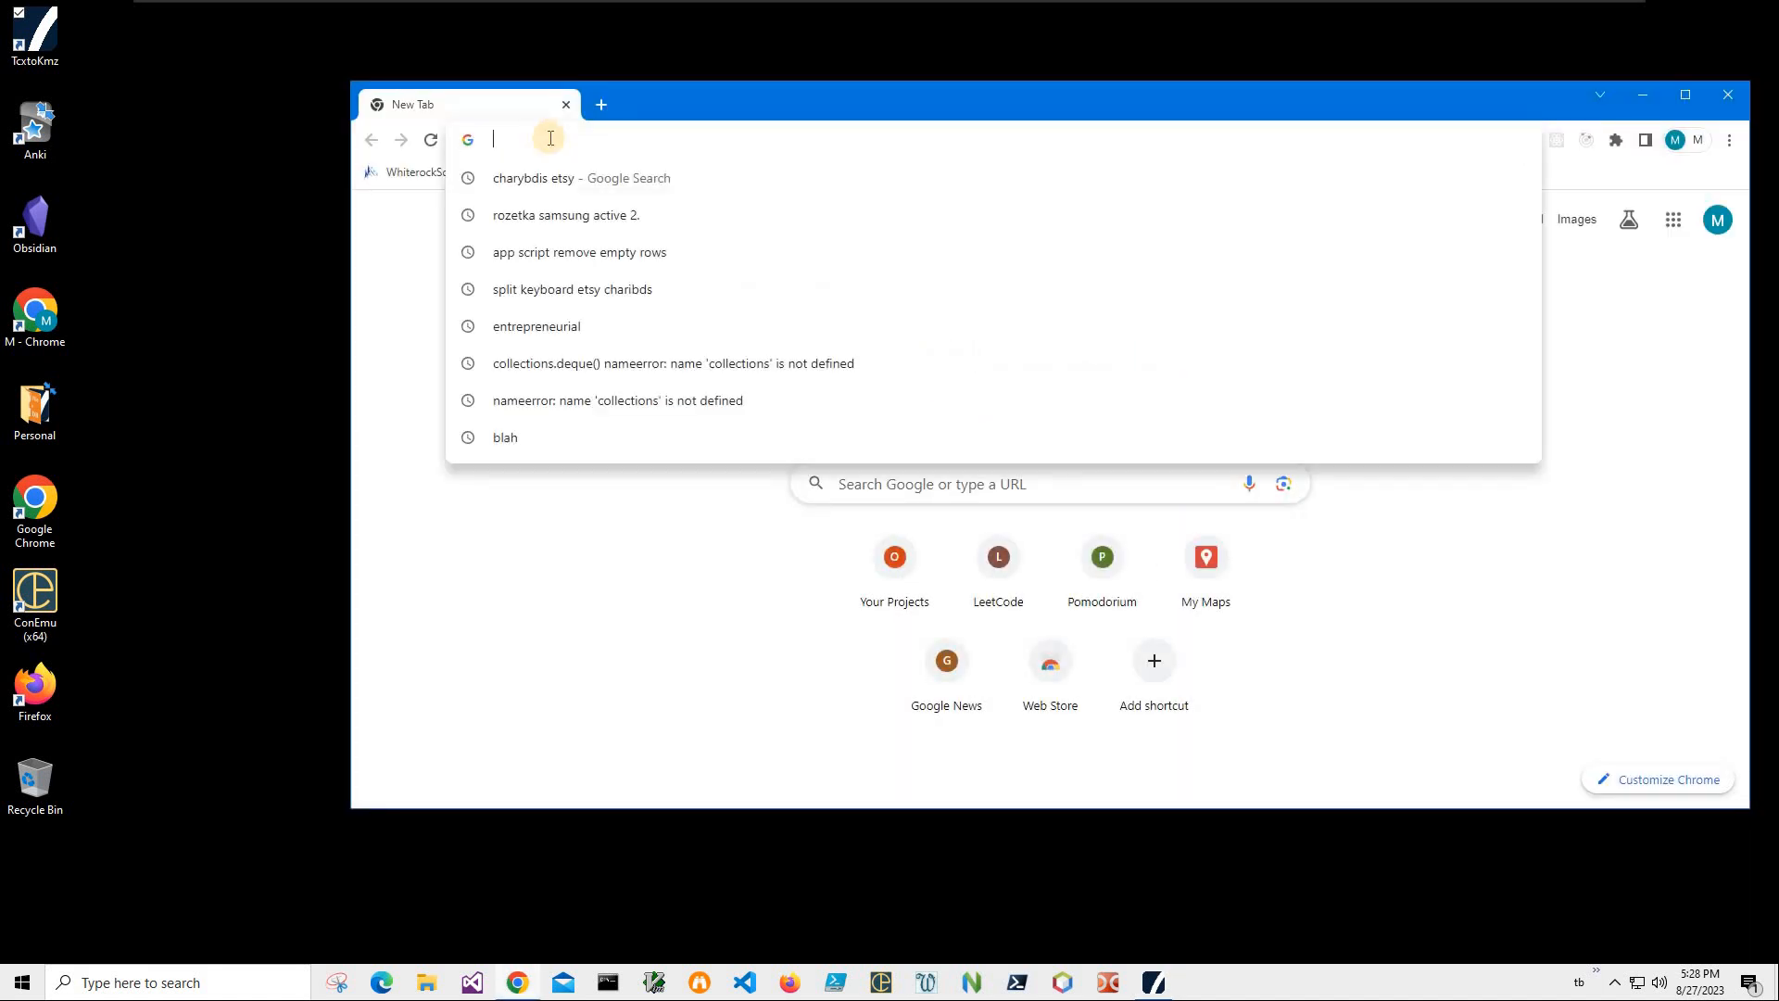
text(my)
key(Return)
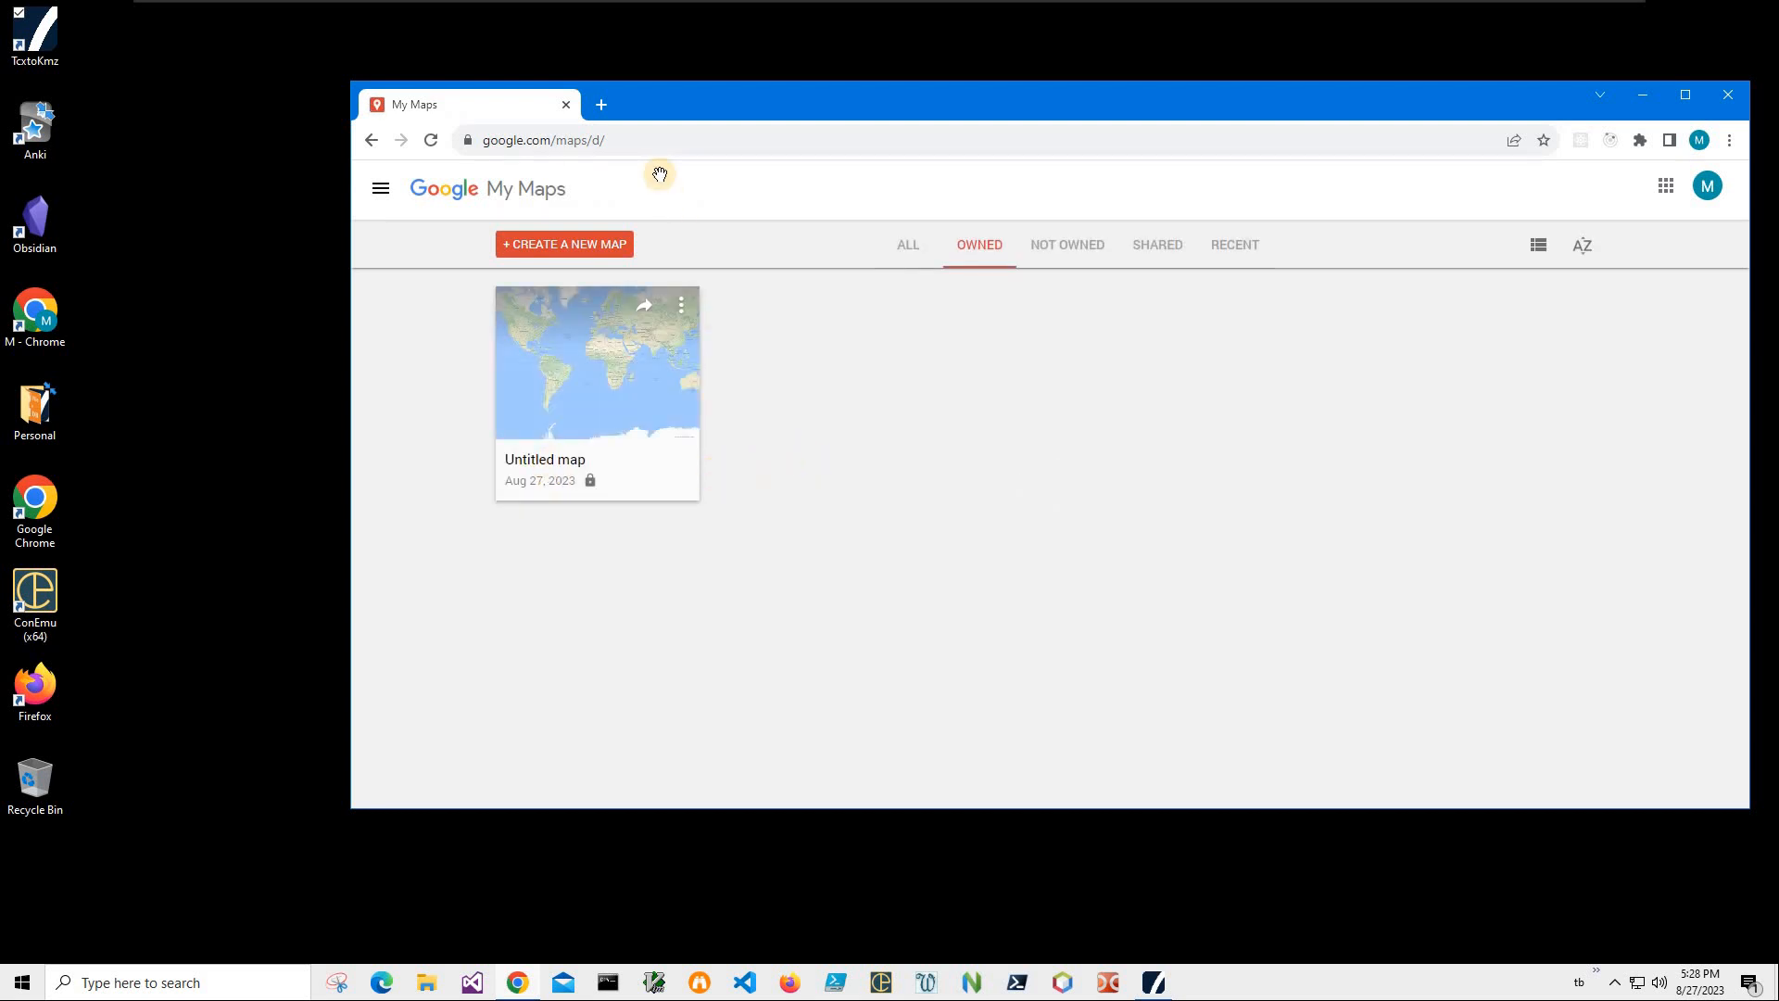
click(560, 301)
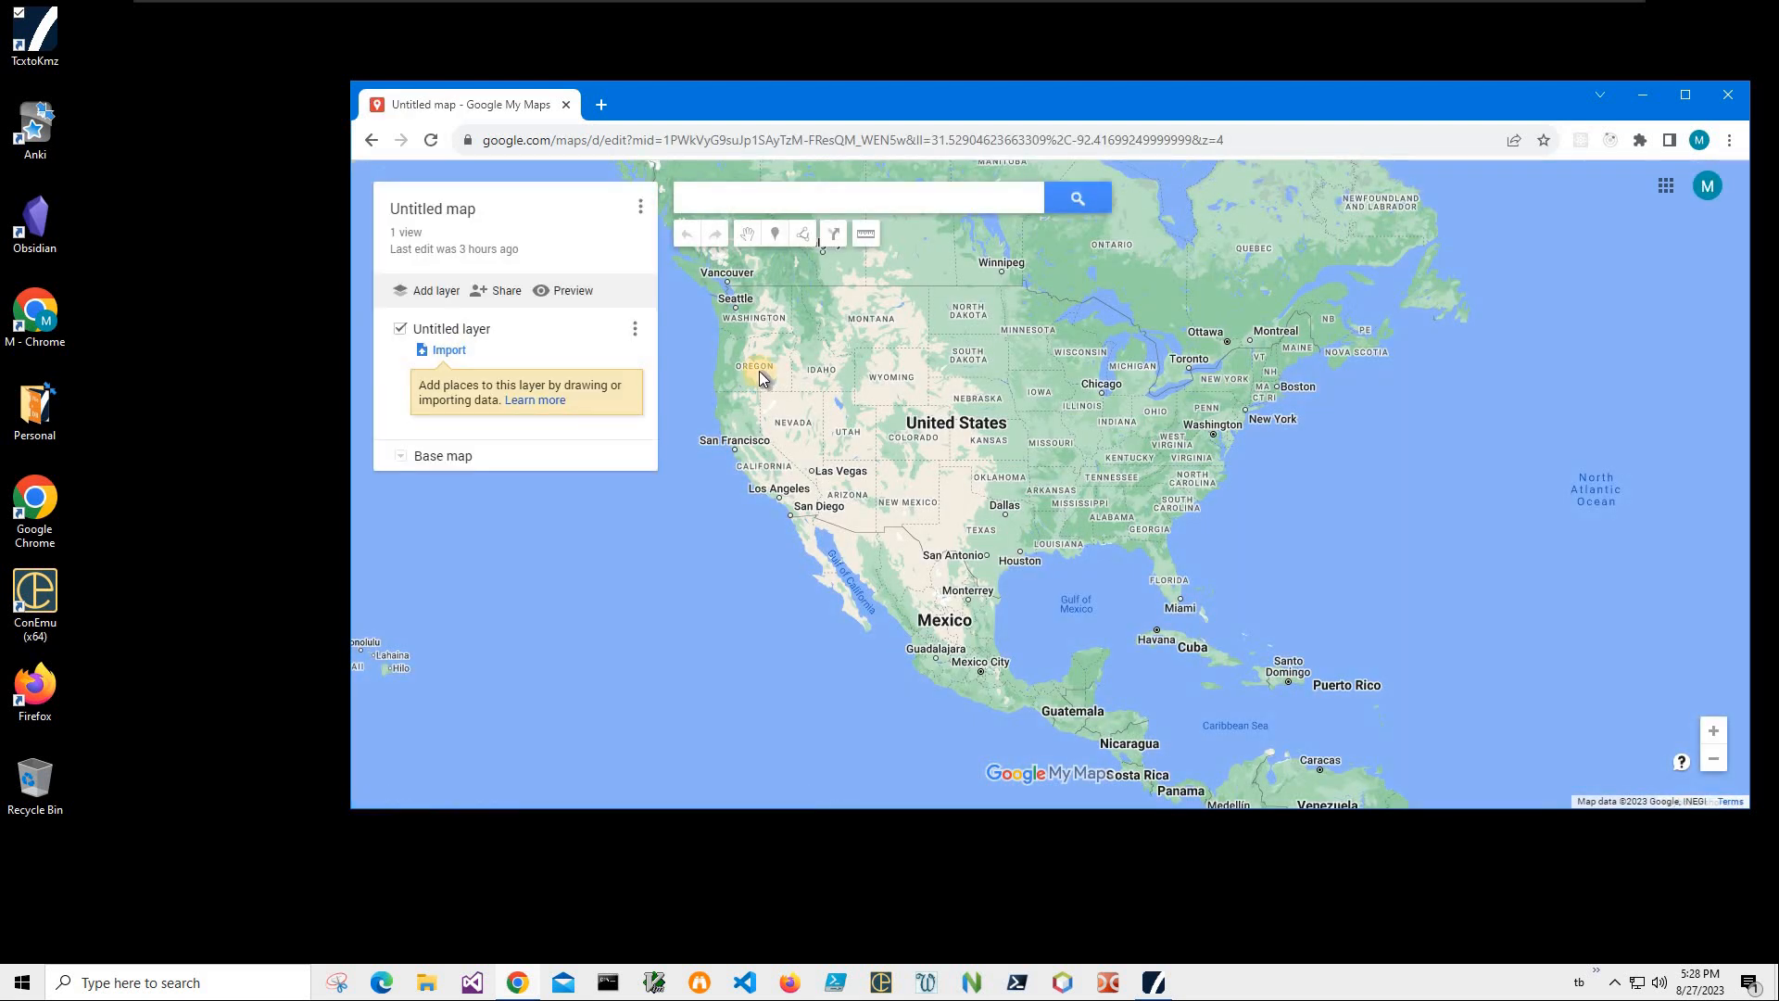
click(449, 349)
click(1042, 608)
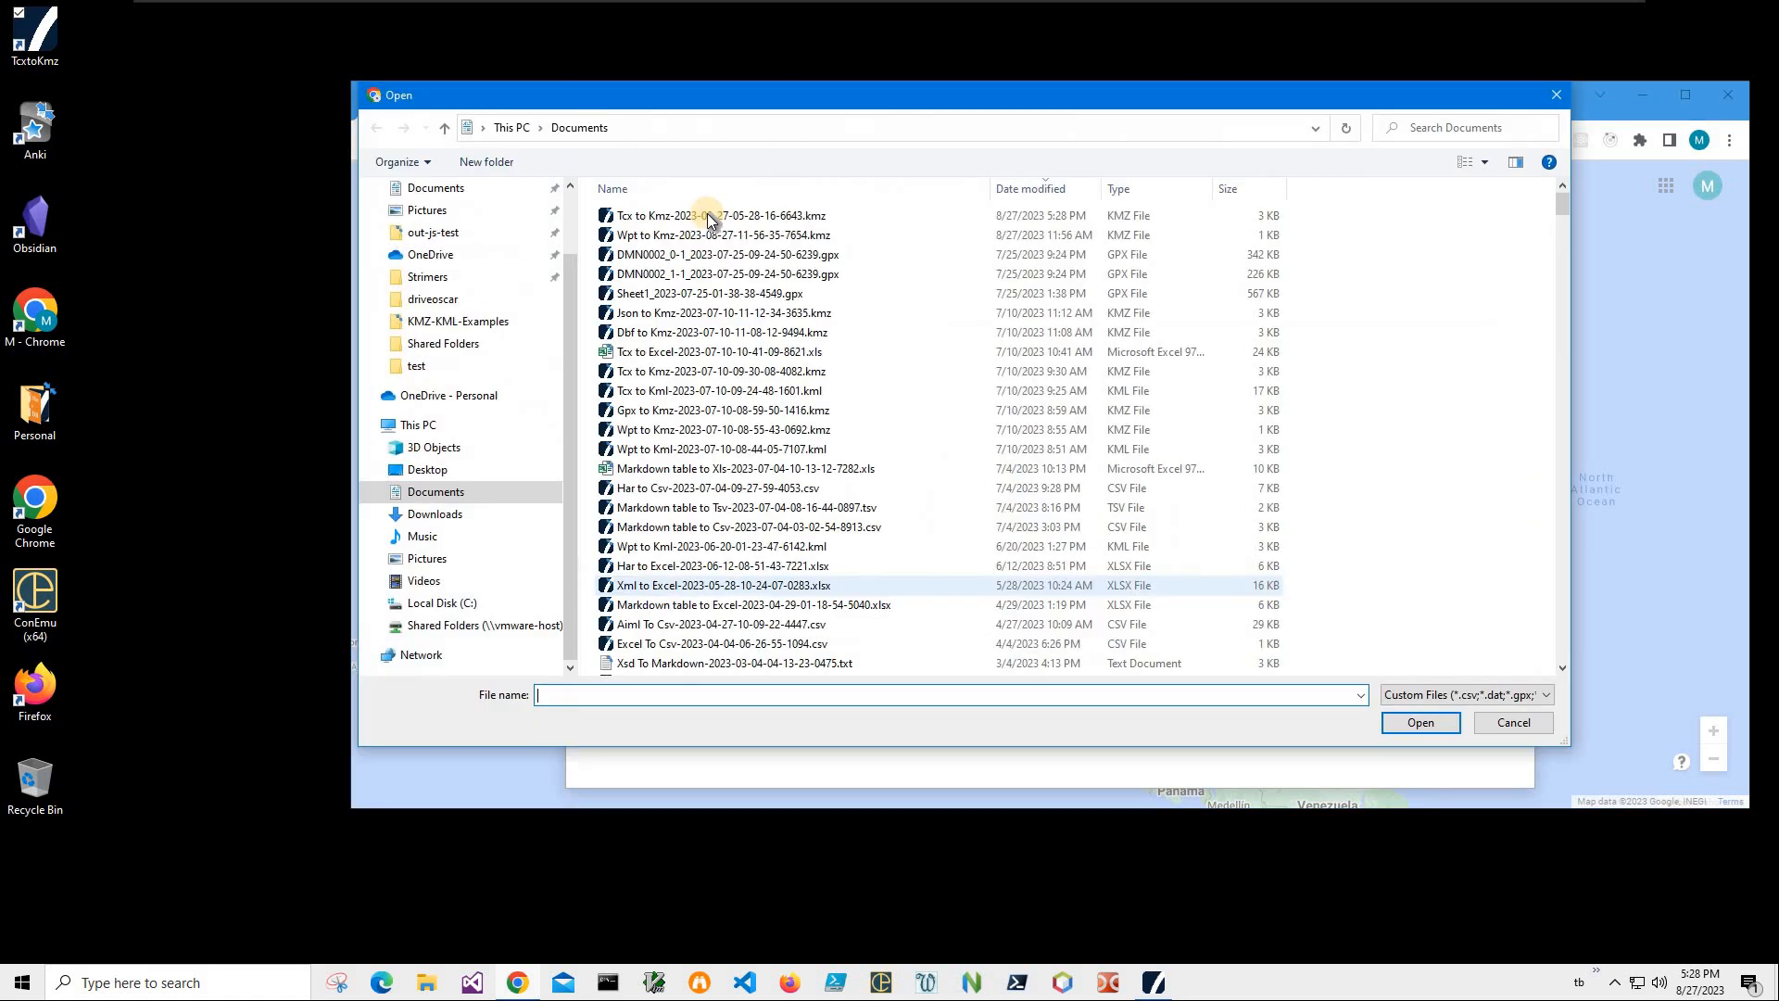
double_click(708, 214)
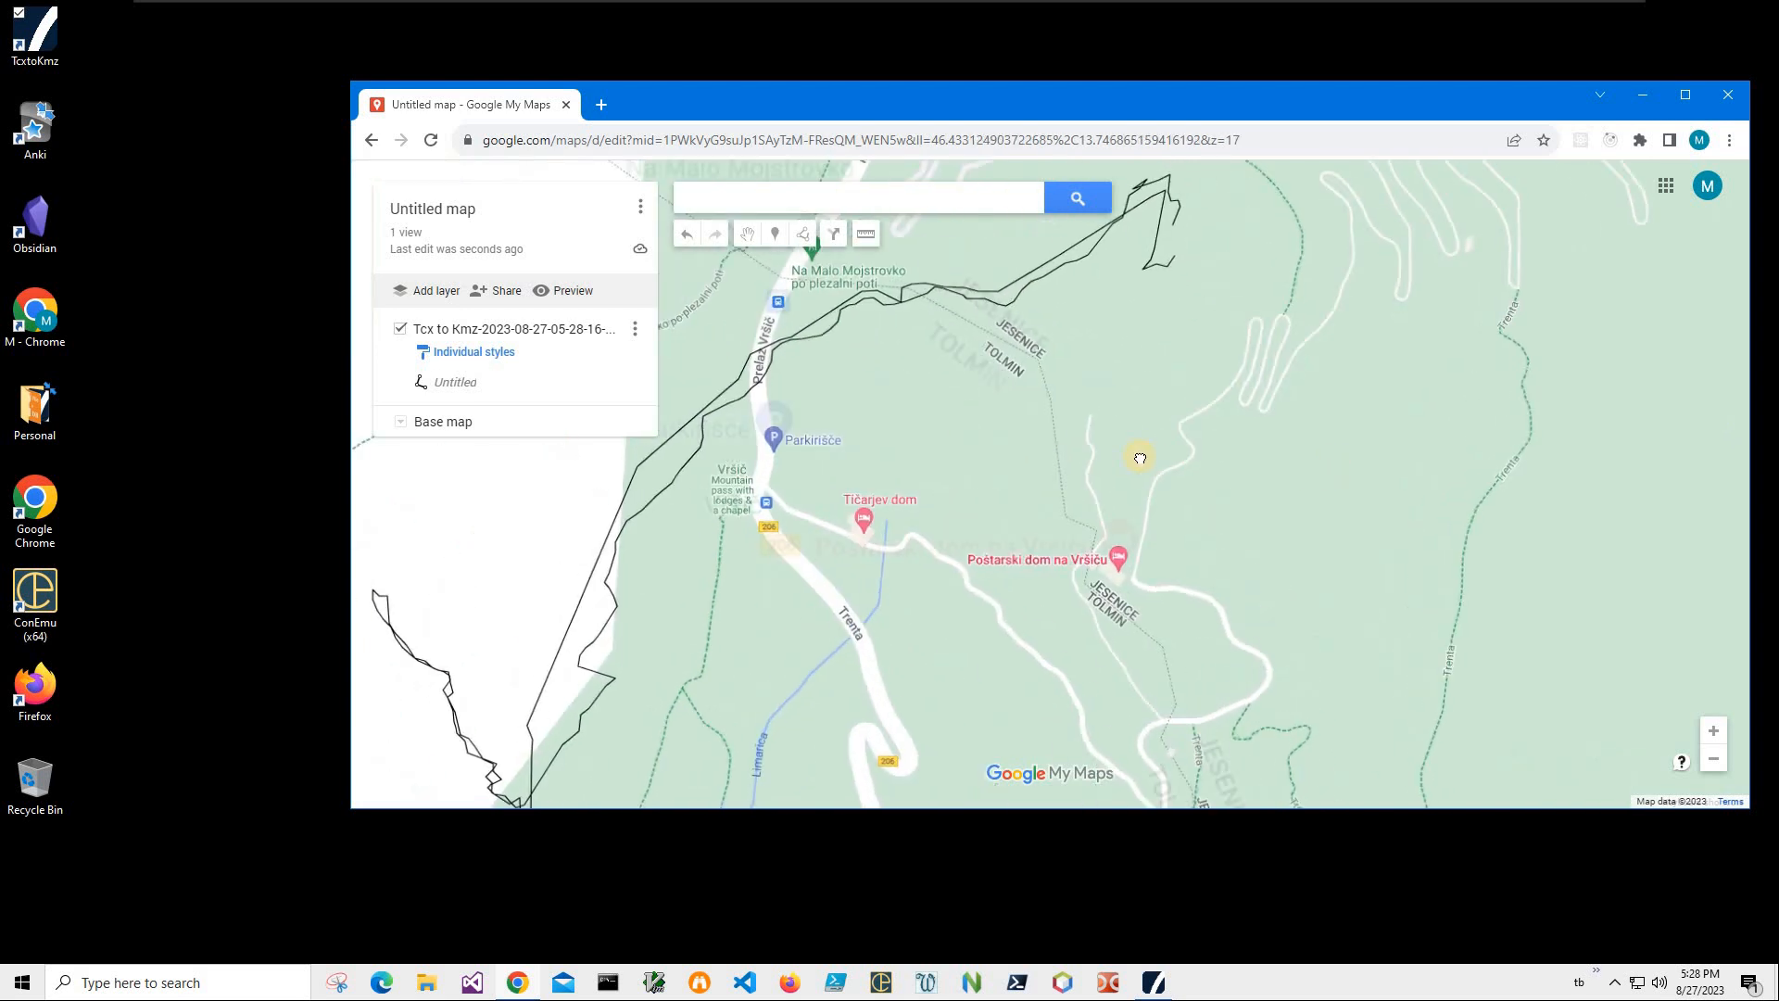
scroll(1333, 463, up, 1)
drag(1153, 459, 1287, 485)
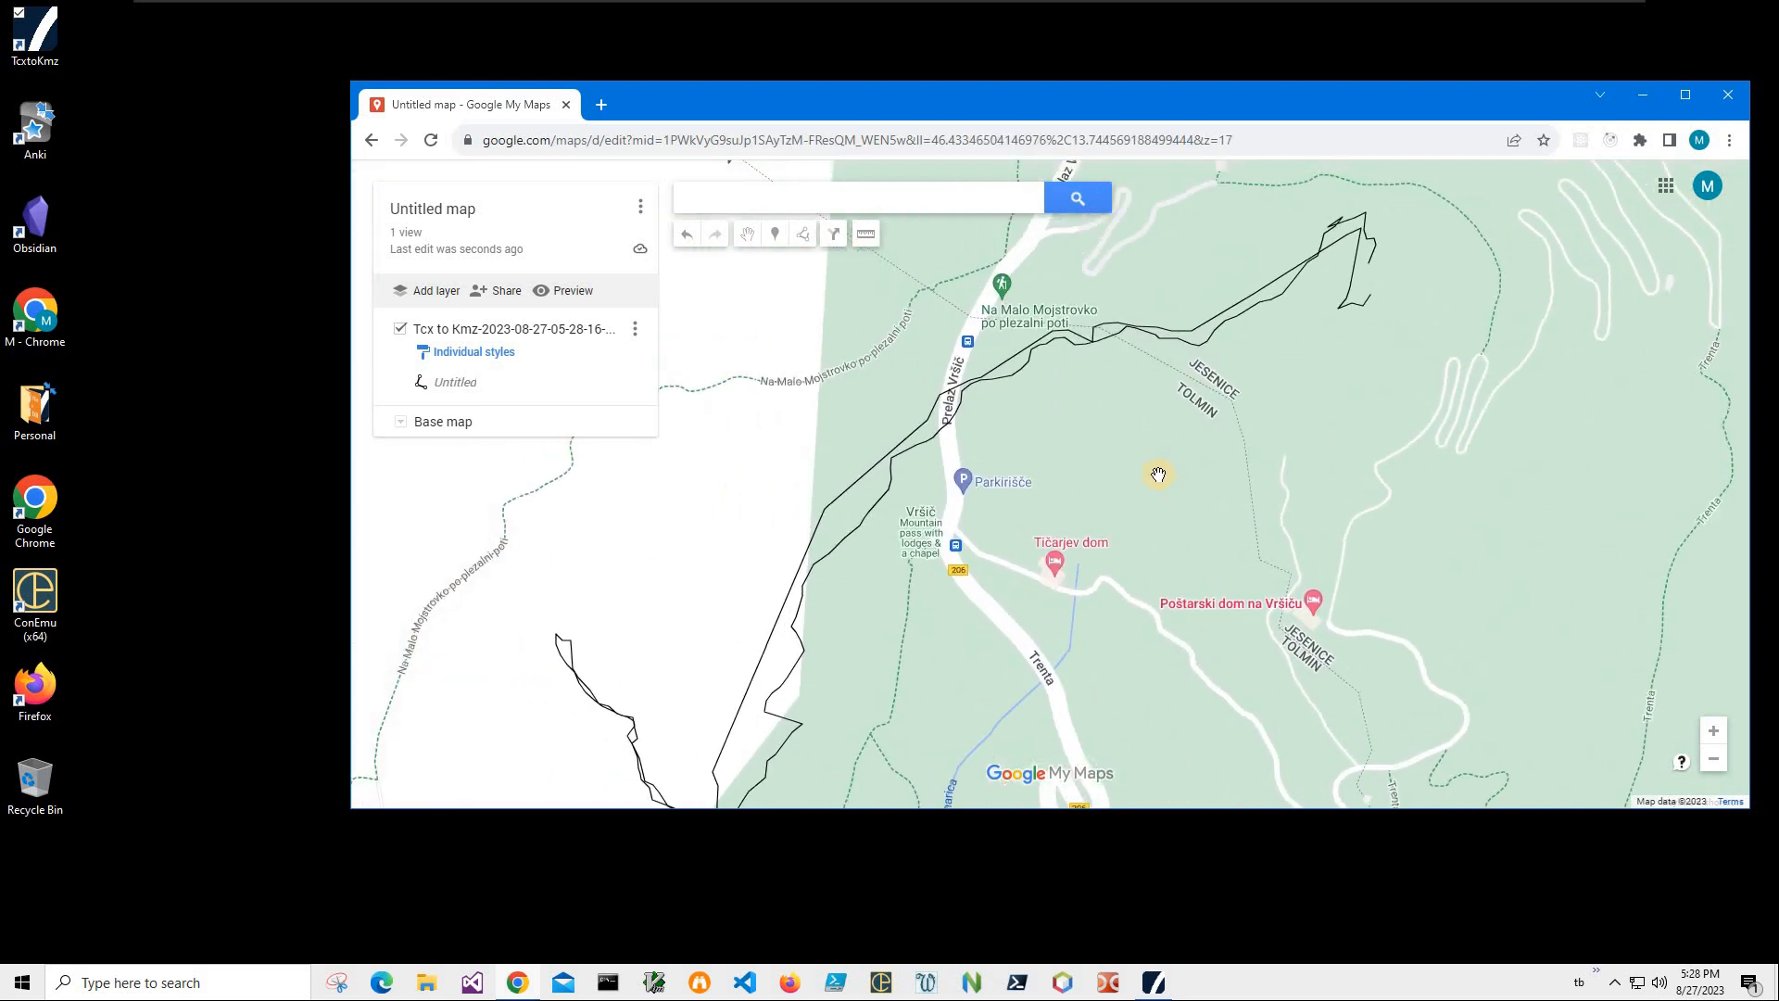